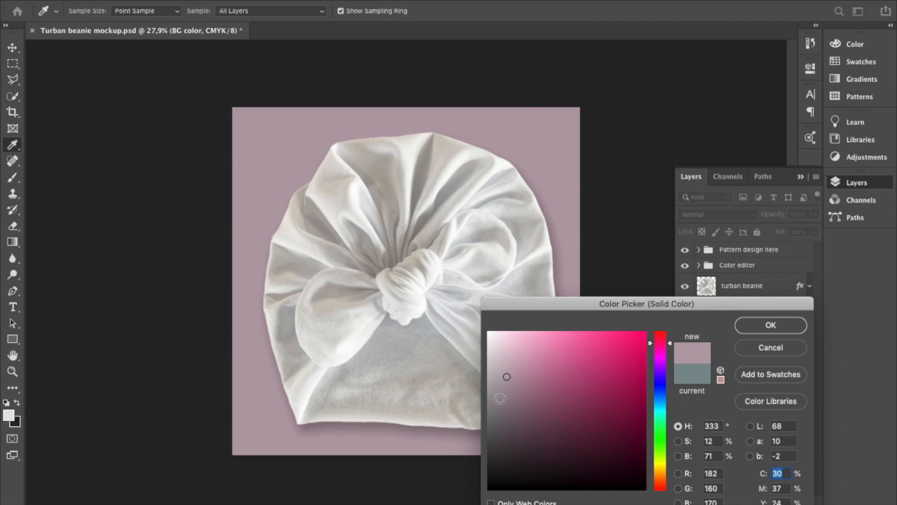
Apply the muted mauve background colour and show the Color Fill 2 layer inside the Color editor group
left_click(769, 325)
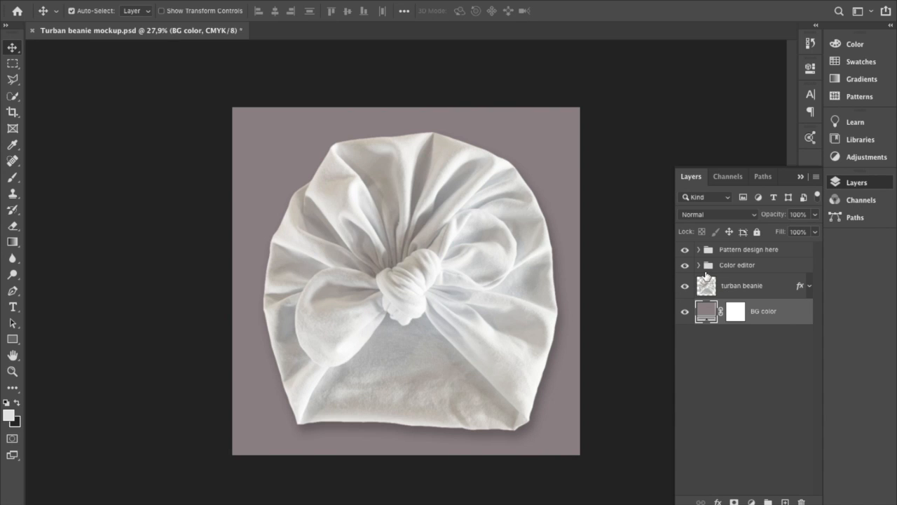
left_click(698, 266)
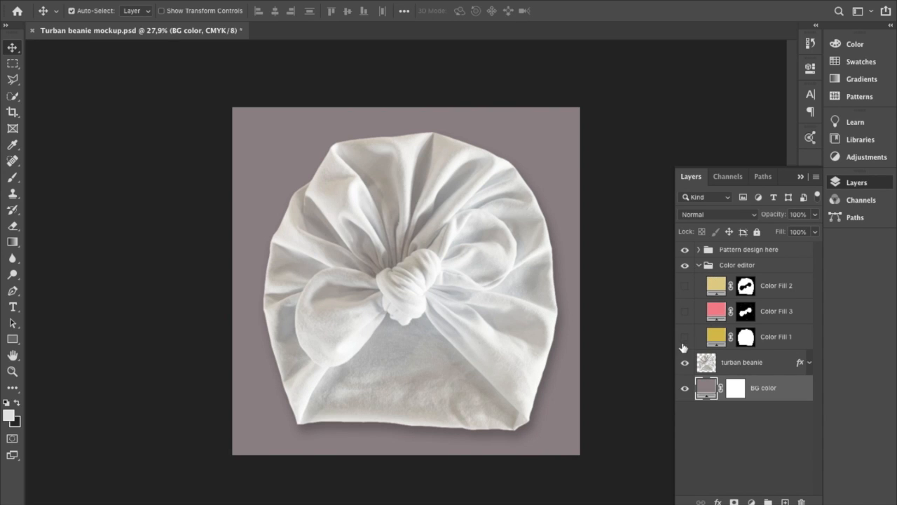
left_click(686, 287)
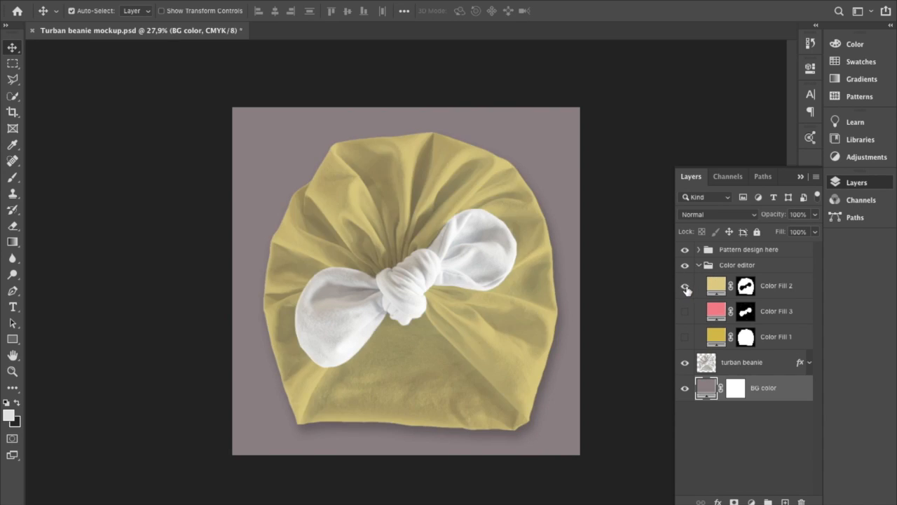
left_click(686, 288)
left_click(686, 288)
Recolour the Color Fill 2 layer to mustard yellow with hue 47, saturation 47% and brightness 86%
double_click(715, 286)
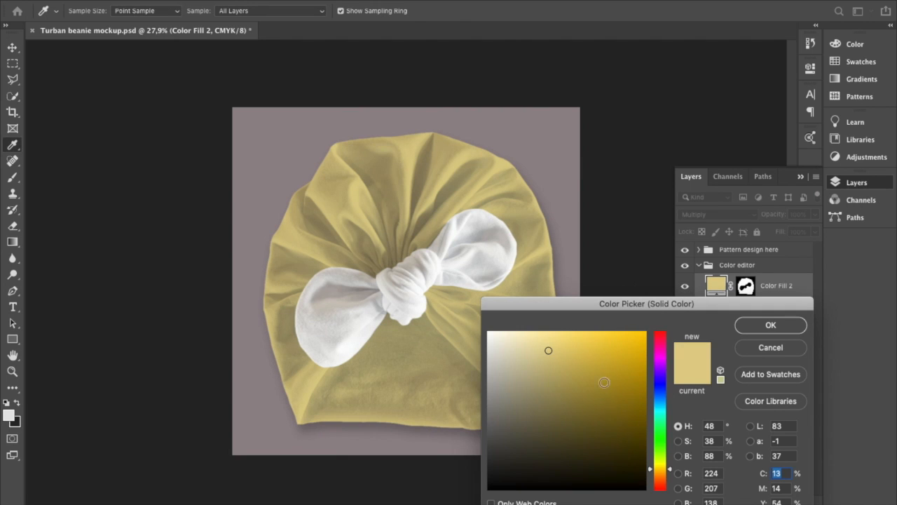
left_click_drag(662, 394, 659, 402)
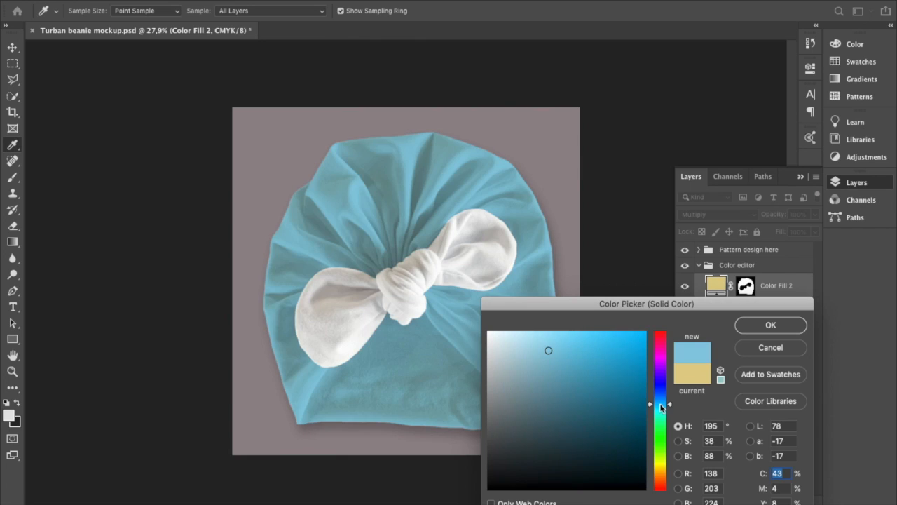
left_click(661, 463)
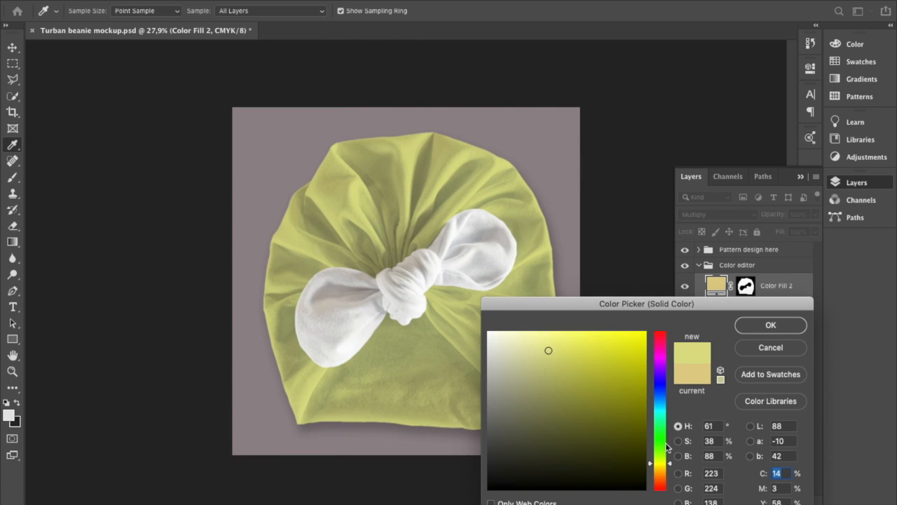
left_click(662, 474)
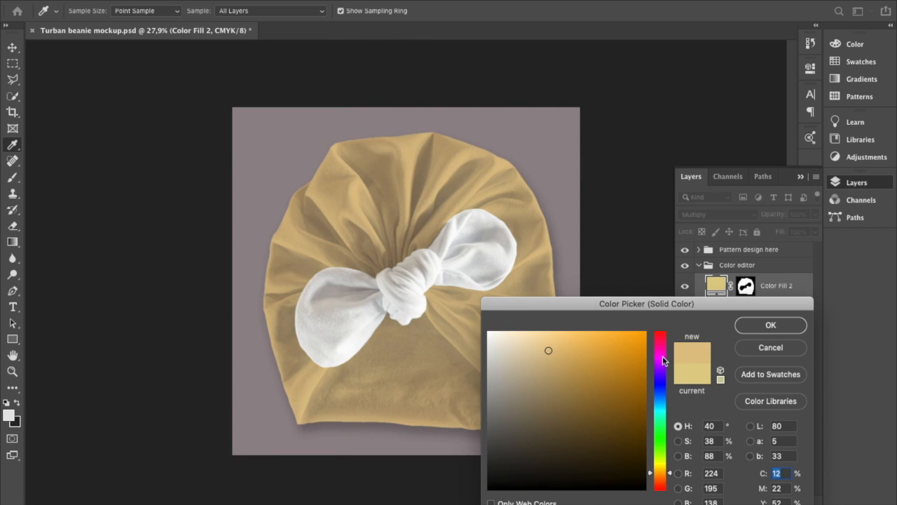
left_click_drag(661, 476, 662, 473)
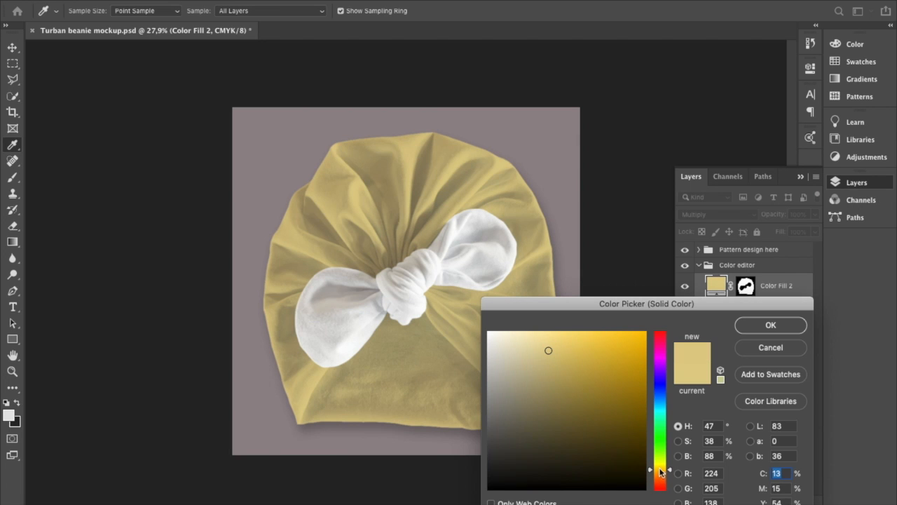
left_click(561, 356)
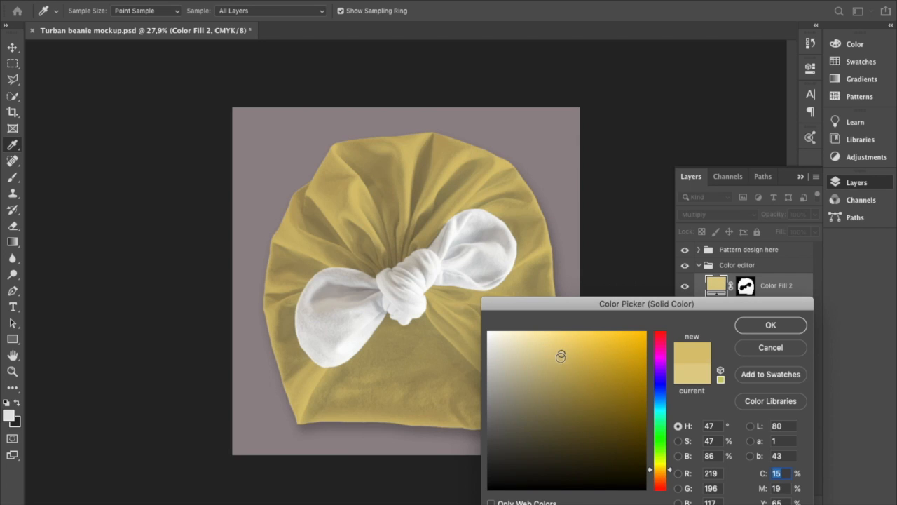
left_click(771, 325)
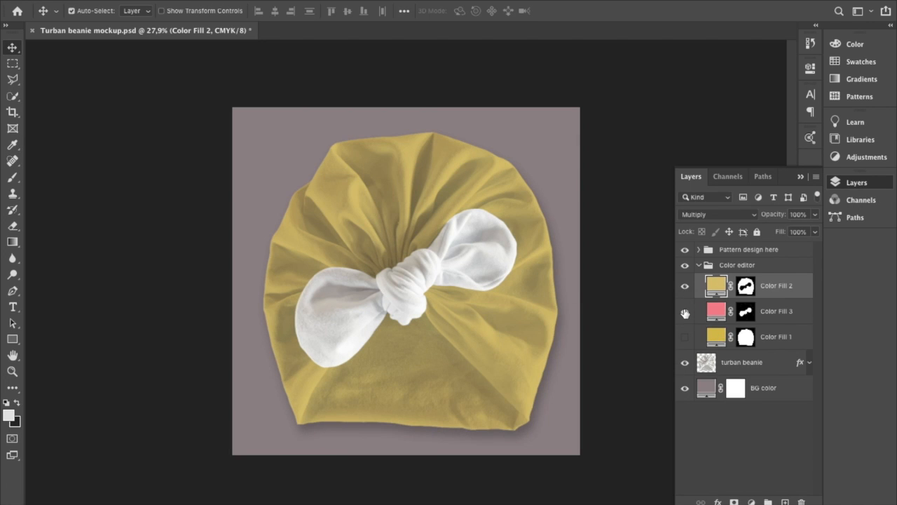
Show the Color Fill 3 layer and recolour the bow to blue with hue 196, saturation 61% and brightness 70%
left_click(685, 312)
double_click(716, 312)
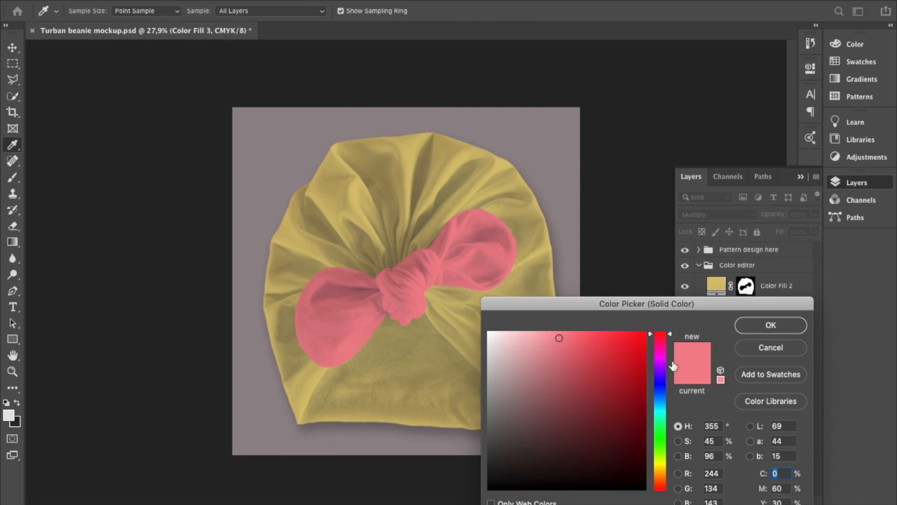
left_click_drag(572, 404, 584, 378)
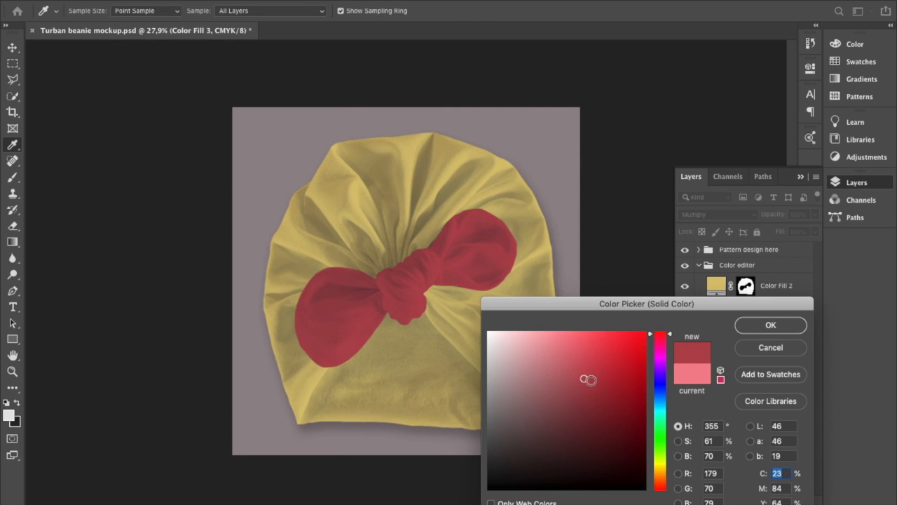
left_click(659, 419)
mouse_move(660, 409)
left_mouse_down()
mouse_move(661, 394)
mouse_move(660, 404)
left_mouse_up()
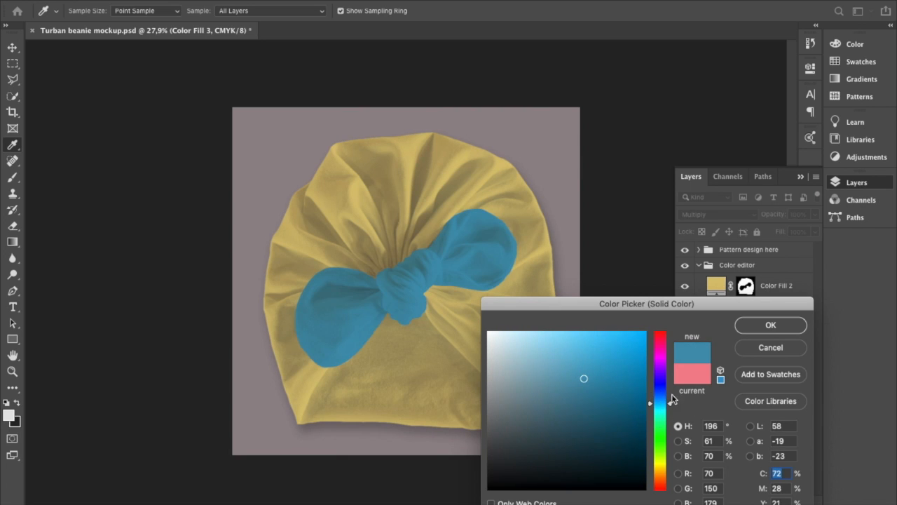
left_click(750, 331)
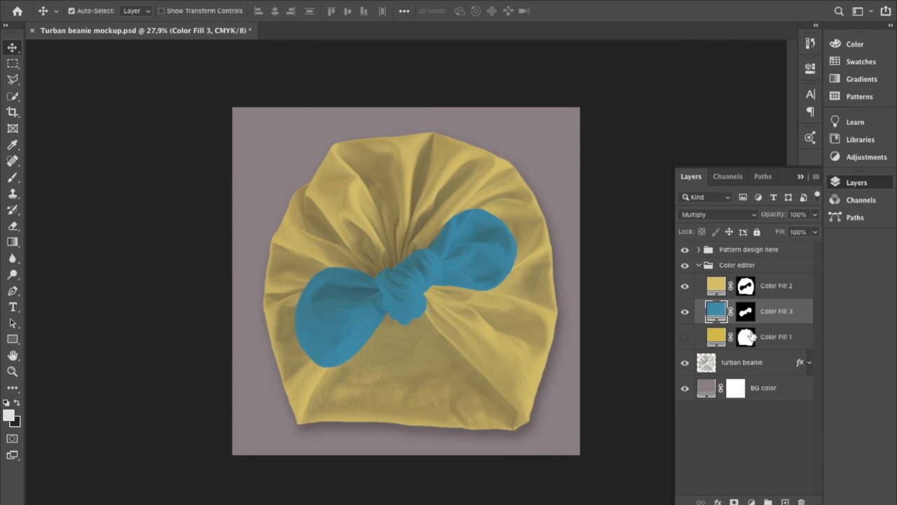
Hide the Color Fill 2 and Color Fill 3 layers and show Color Fill 1 instead
left_click(685, 286)
left_click(685, 312)
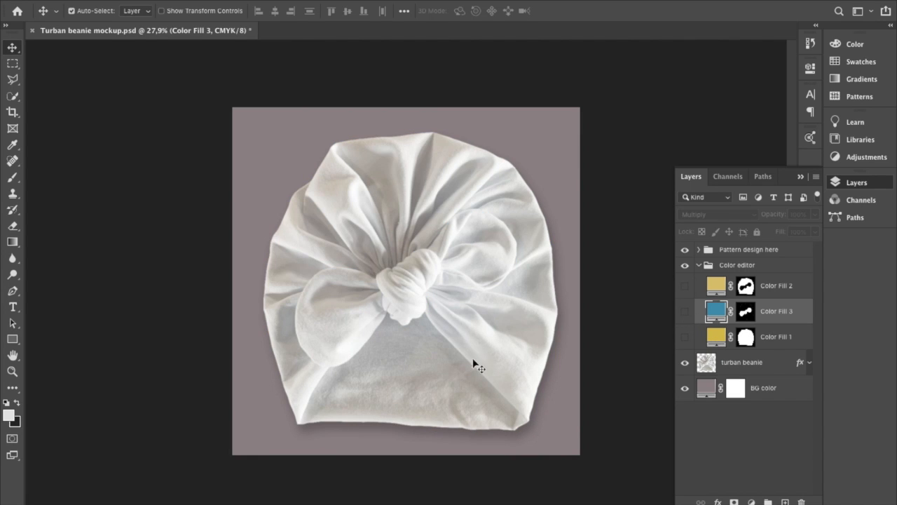
left_click(685, 337)
Recolour the Color Fill 1 layer to magenta pink with hue 313, saturation 47% and brightness 78%
left_click(716, 338)
double_click(716, 338)
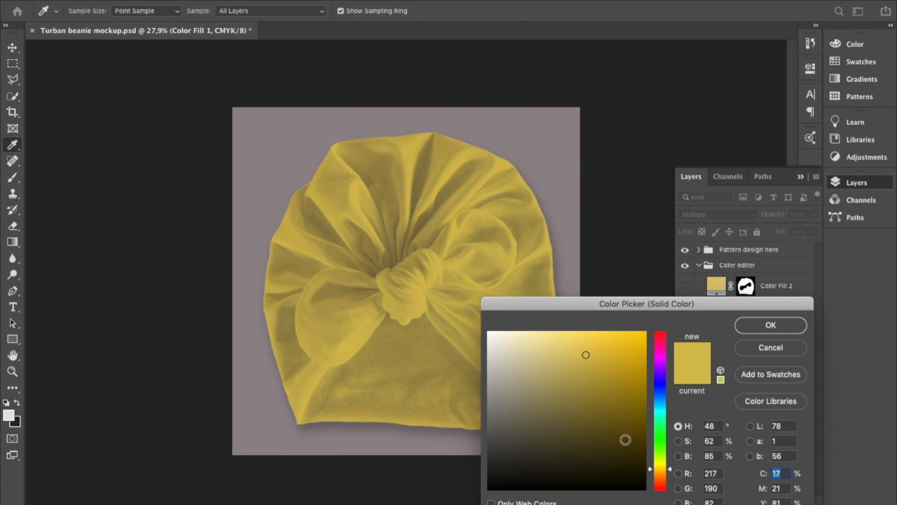
left_click(661, 403)
mouse_move(663, 352)
left_mouse_down()
mouse_move(665, 362)
mouse_move(664, 351)
left_mouse_up()
left_click(562, 365)
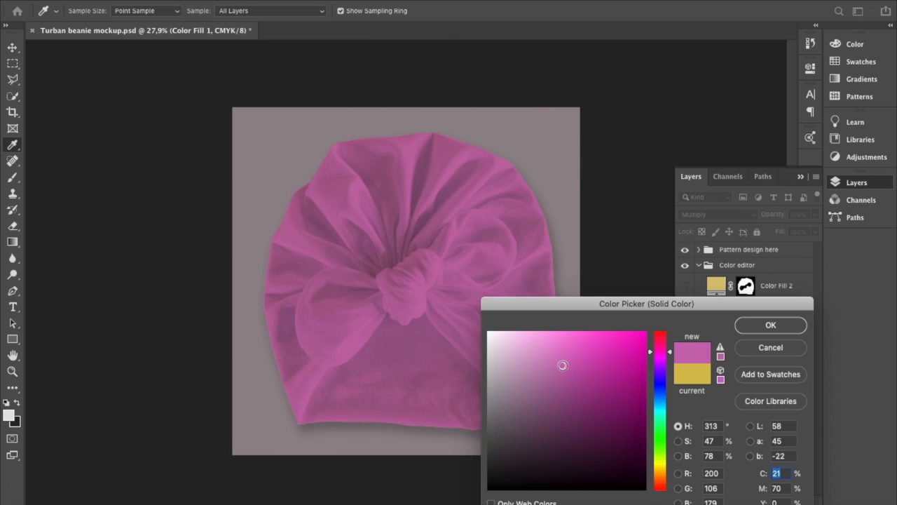
left_click(759, 326)
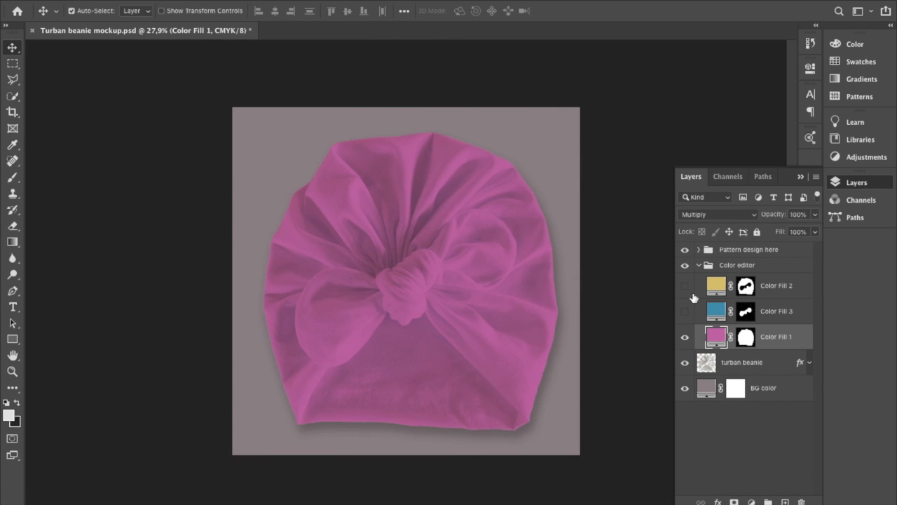
Hide the Color editor group and show the Rectangle 2 layer inside the Pattern design here group
left_click(698, 266)
left_click(685, 267)
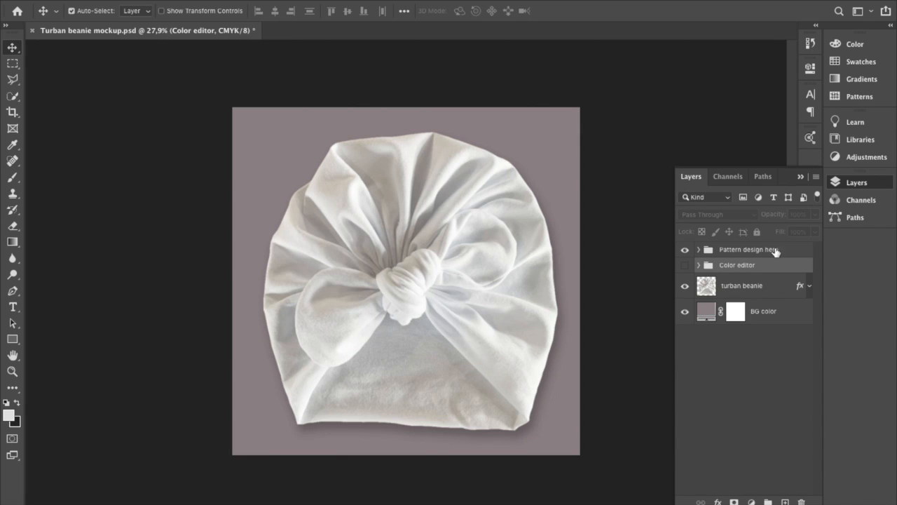
left_click(698, 251)
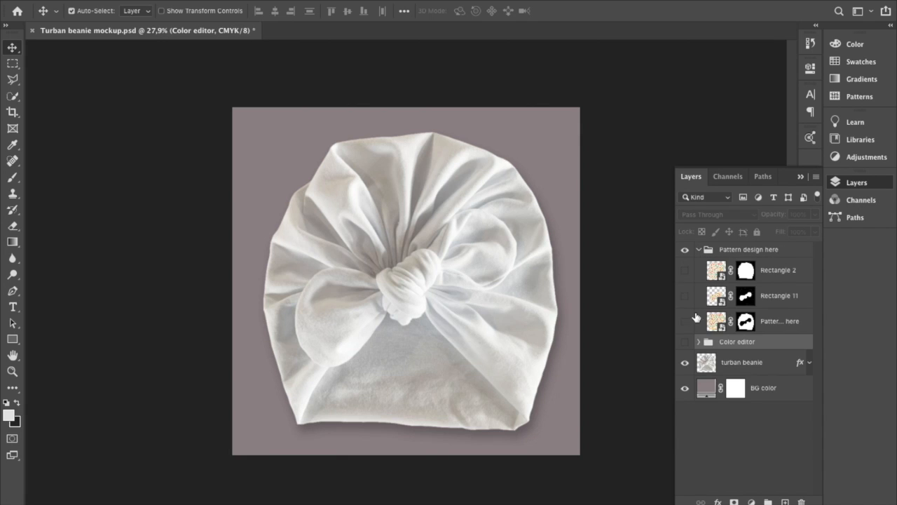
left_click(686, 272)
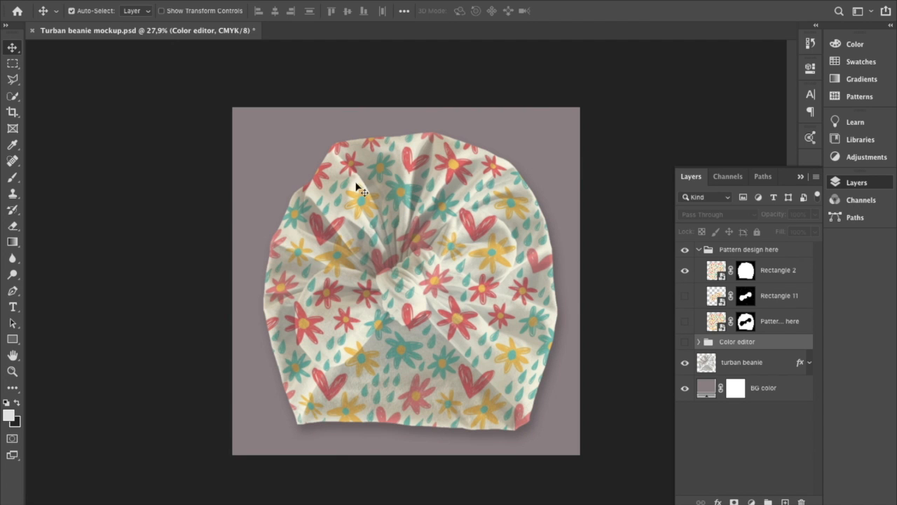
Open the contents of the Rectangle 2 smart object and delete its floral pattern layer
double_click(717, 270)
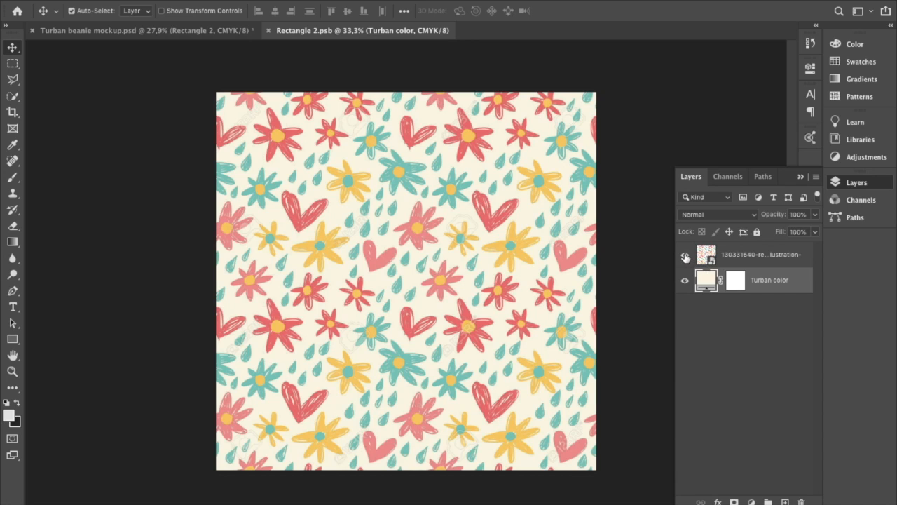
left_click(685, 255)
left_click_drag(747, 255, 802, 502)
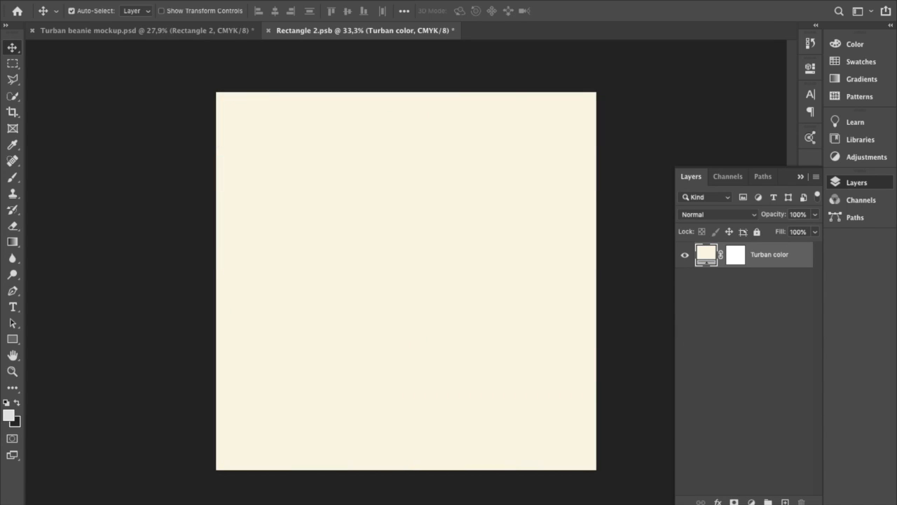
Place the mbe-pattern.gif image from the Downloads folder onto the Rectangle 2 canvas
left_click(50, 489)
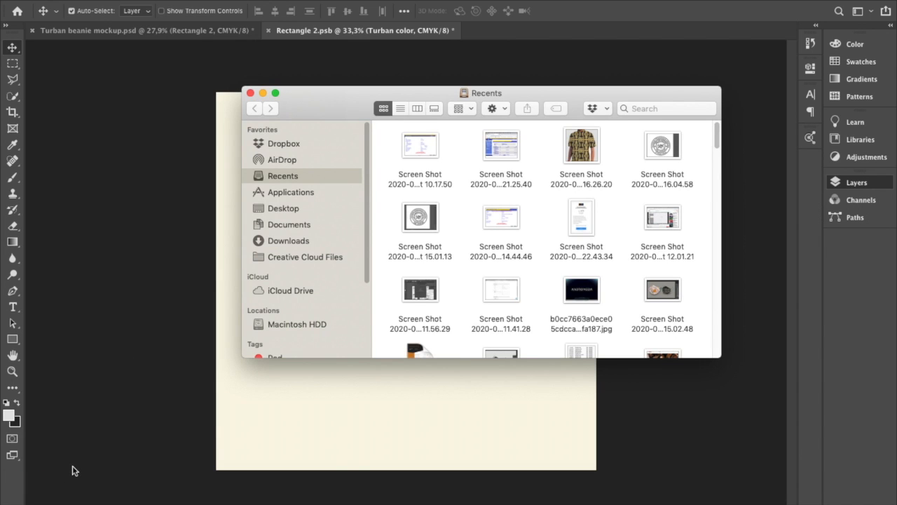
left_click(302, 242)
scroll(450, 257, "down", 5)
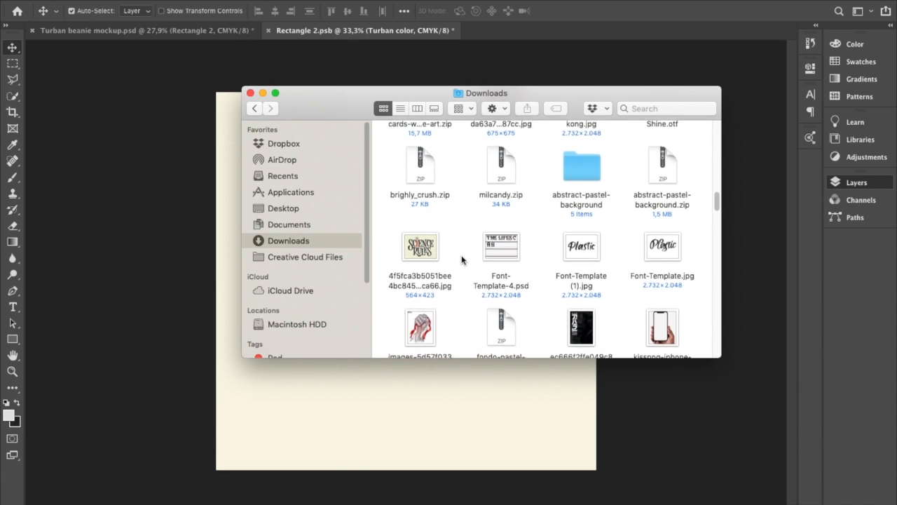
scroll(462, 260, "down", 10)
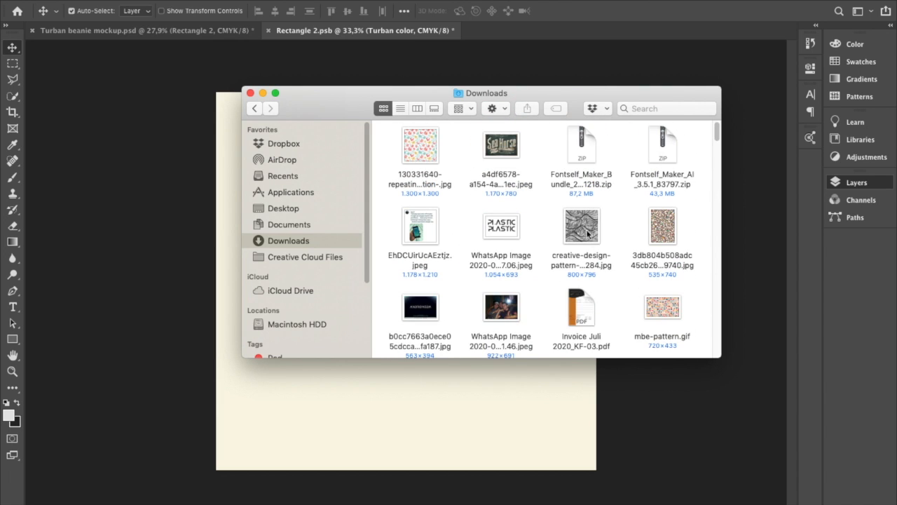
left_click_drag(665, 311, 347, 431)
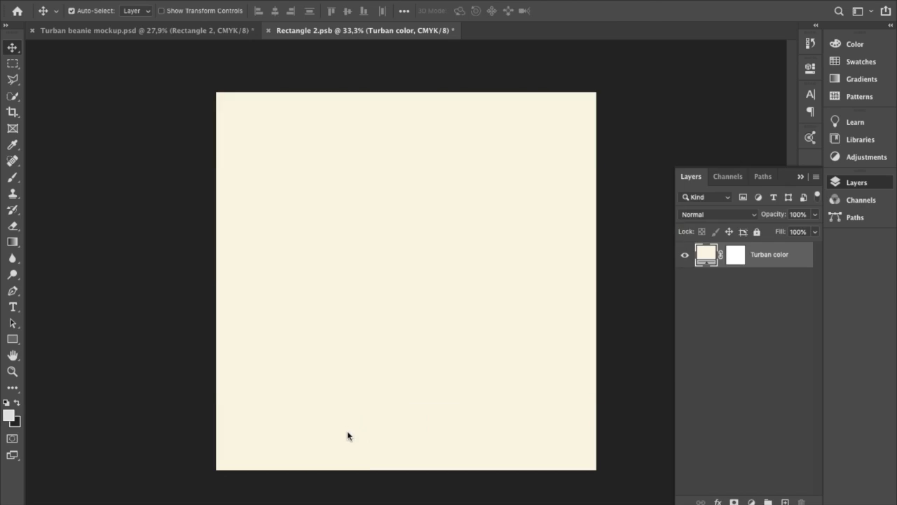
Enlarge the placed pattern to about 105.59% so it covers the whole canvas, and set its blend mode to Multiply
left_click_drag(596, 168, 734, 83)
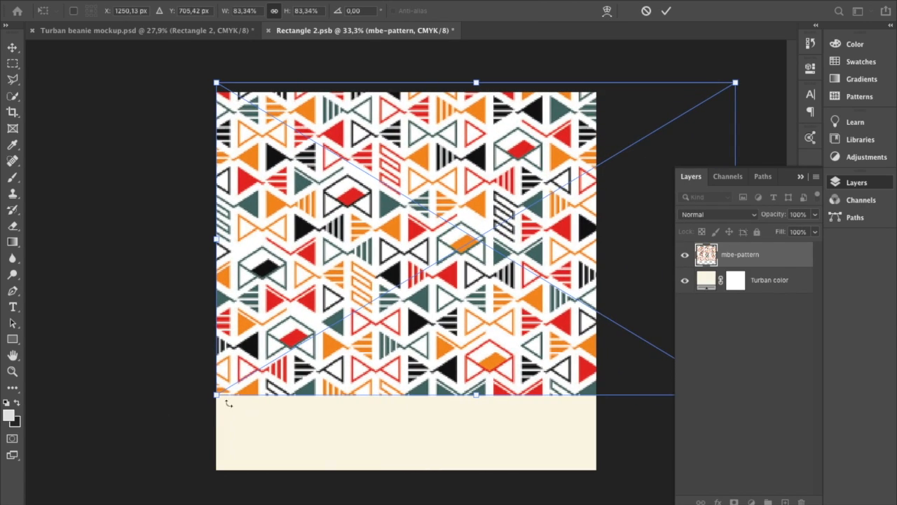
left_click_drag(216, 395, 77, 479)
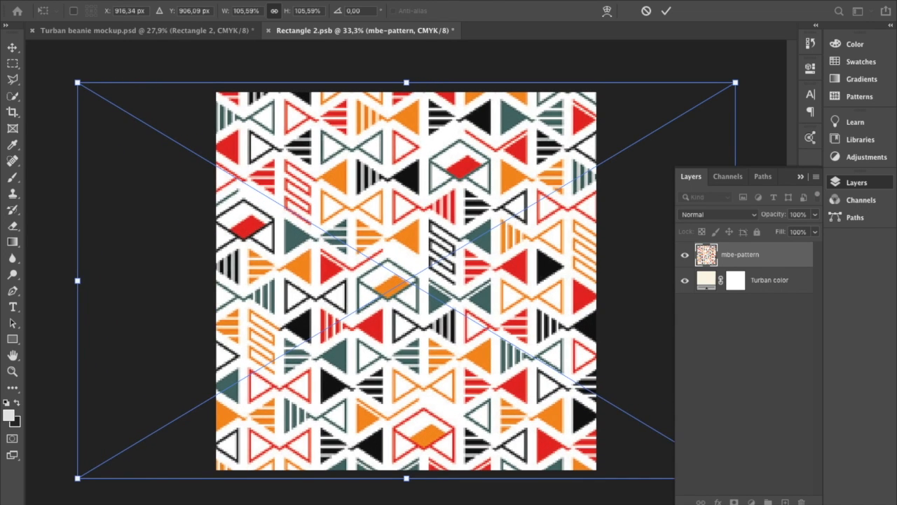
key("Return")
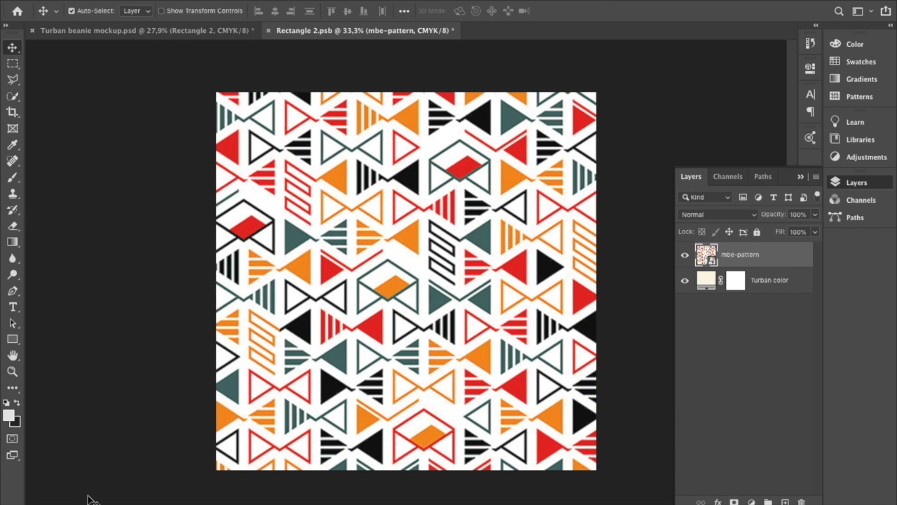
left_click(733, 221)
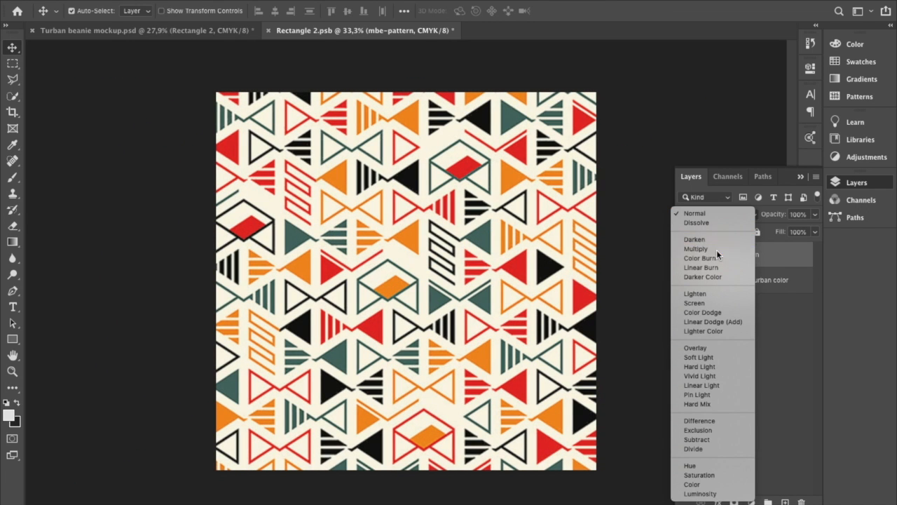
left_click(716, 250)
Change the Turban color fill to a light cream yellow, and save and close the Rectangle 2 contents
double_click(705, 284)
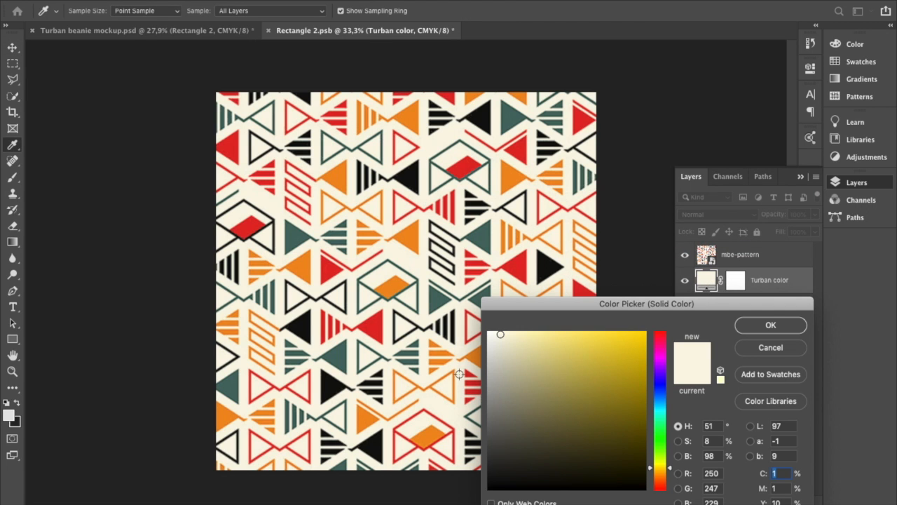
left_click(539, 359)
left_click_drag(596, 382, 506, 343)
left_click(506, 334)
left_click(502, 332)
left_click(777, 323)
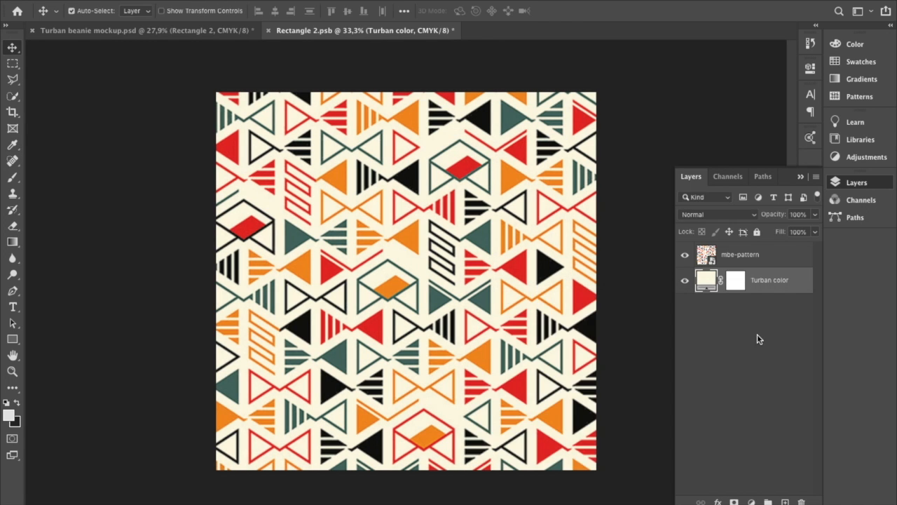
left_click(268, 31)
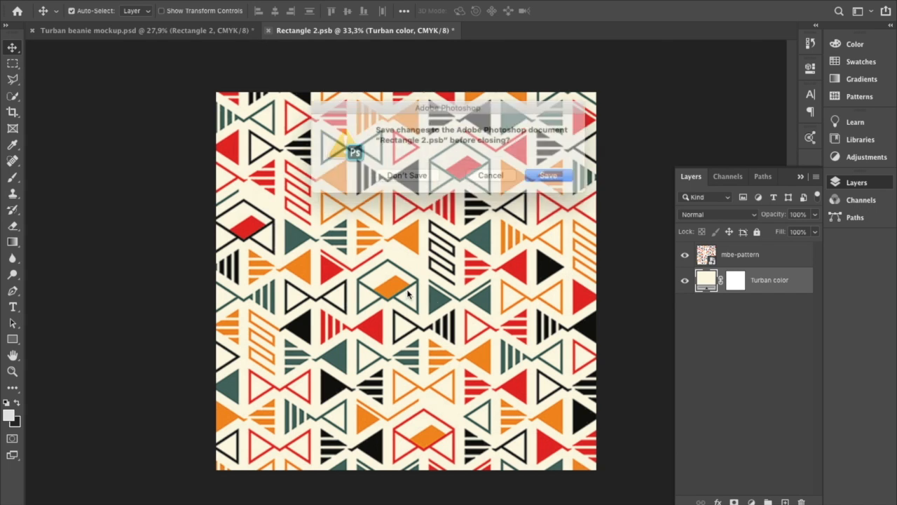
left_click(551, 176)
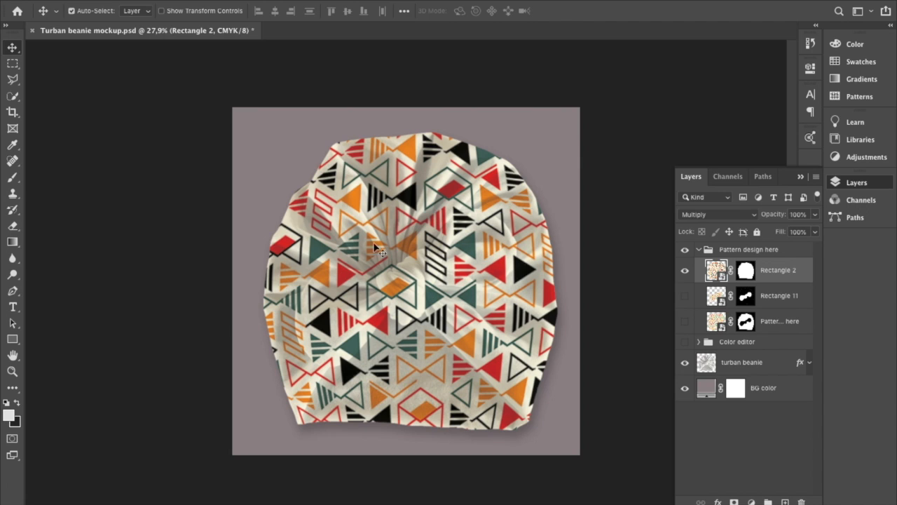
Hide the Rectangle 2 and Rectangle 11 layers and show the Pattern design here layer that covers the turban without the bow
left_click(686, 273)
left_click(685, 297)
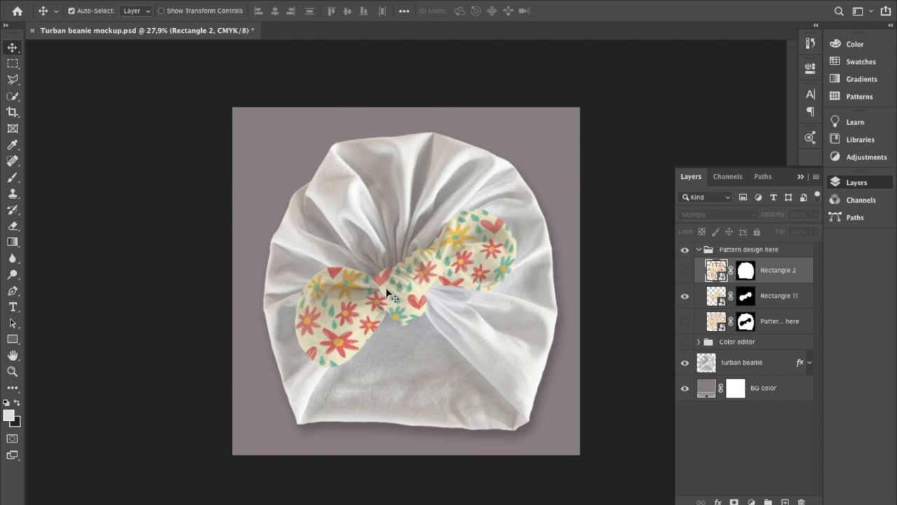
left_click(687, 298)
left_click(686, 321)
left_click(715, 322)
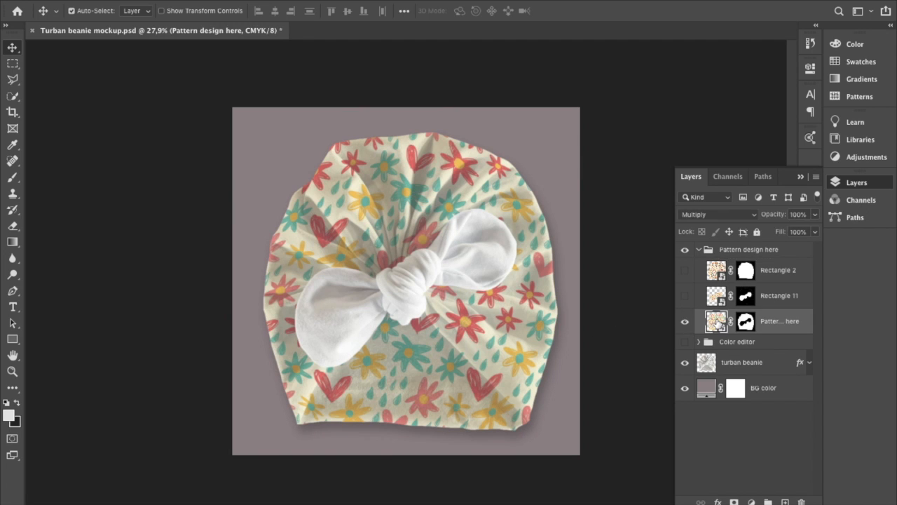
Open the Pattern design here layer's contents, delete the floral pattern layer, and place the mbe-pattern image on the canvas
double_click(716, 322)
left_click_drag(734, 258, 802, 502)
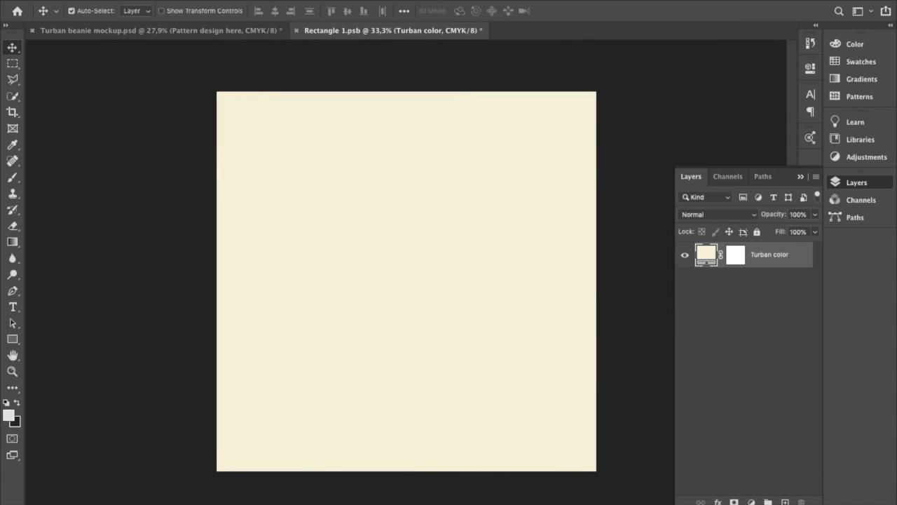
left_click(64, 487)
left_click_drag(650, 328, 353, 400)
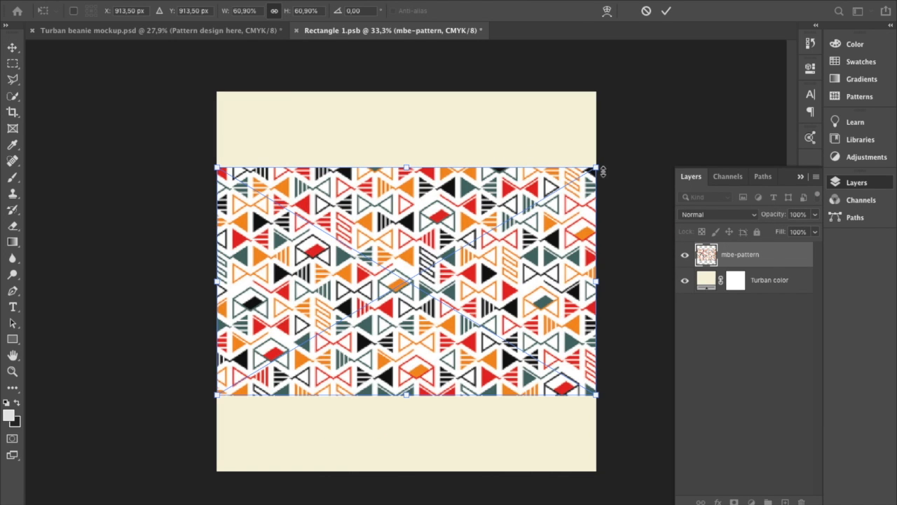
Enlarge the placed pattern to about 101.24% so it covers the square canvas, and set its blend mode to Multiply
left_click_drag(409, 167, 410, 92)
left_click_drag(406, 394, 405, 471)
key("Return")
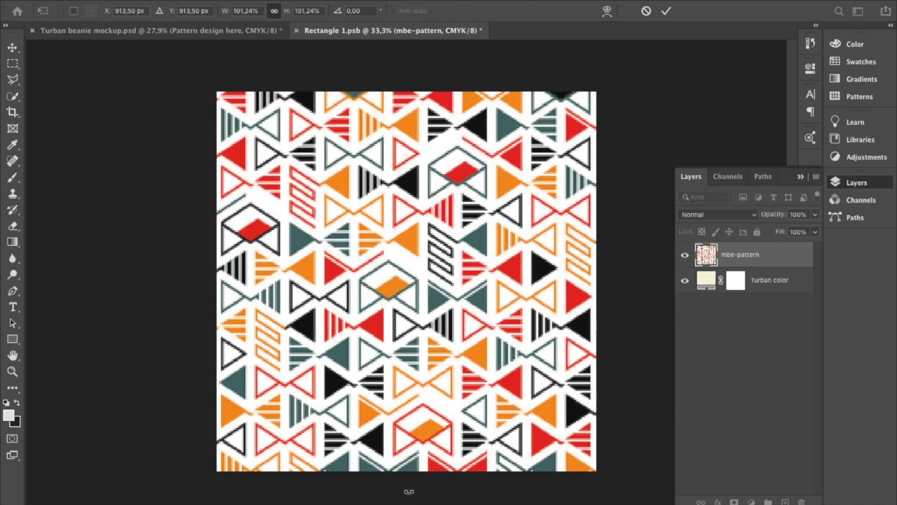
left_click(738, 218)
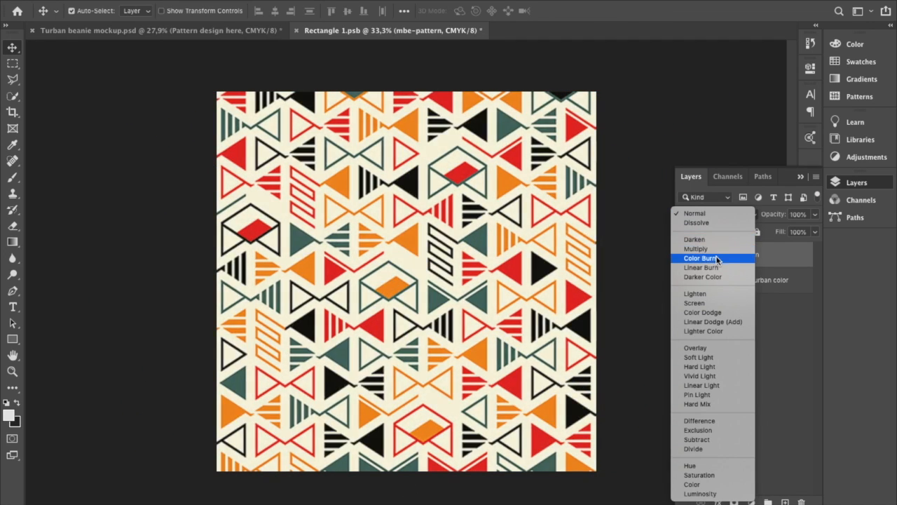
left_click(713, 251)
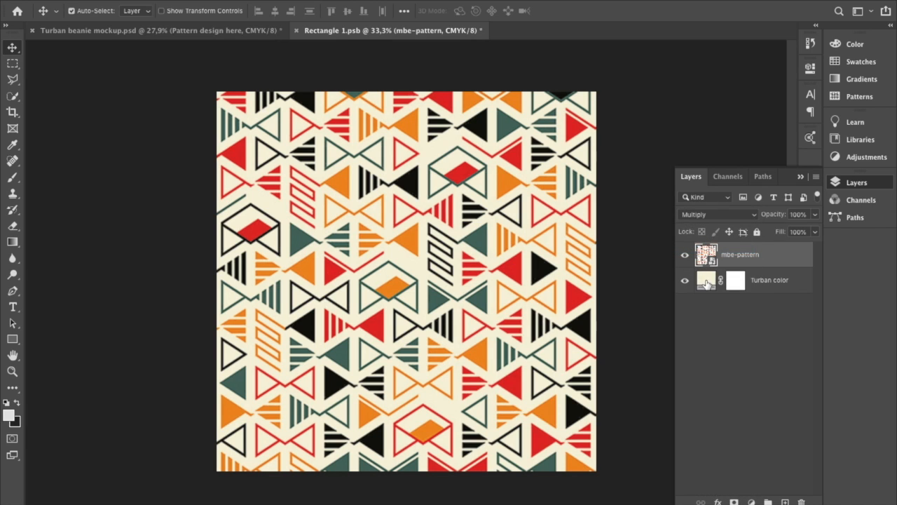
Change the Turban color fill to a pale cream (H 49, S 9, B 98), and save and close the Rectangle 1 contents
double_click(706, 280)
left_click_drag(504, 335, 502, 333)
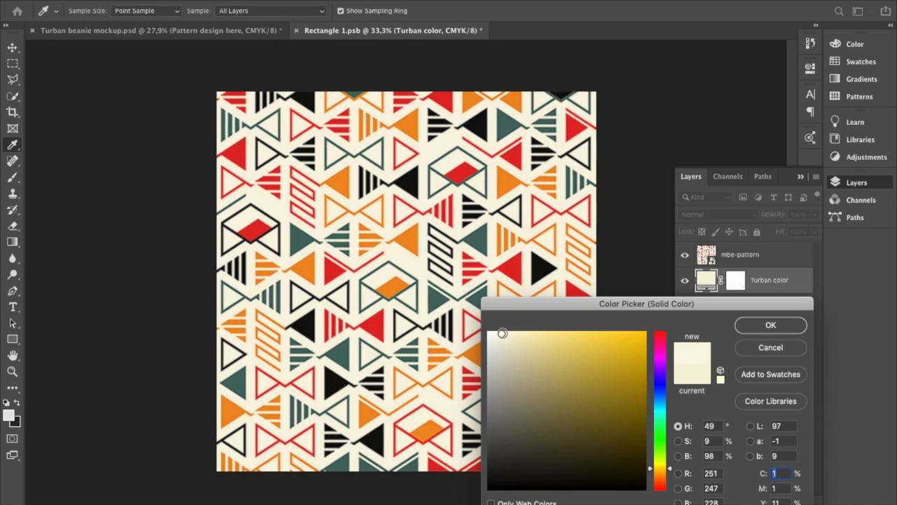
left_click(771, 325)
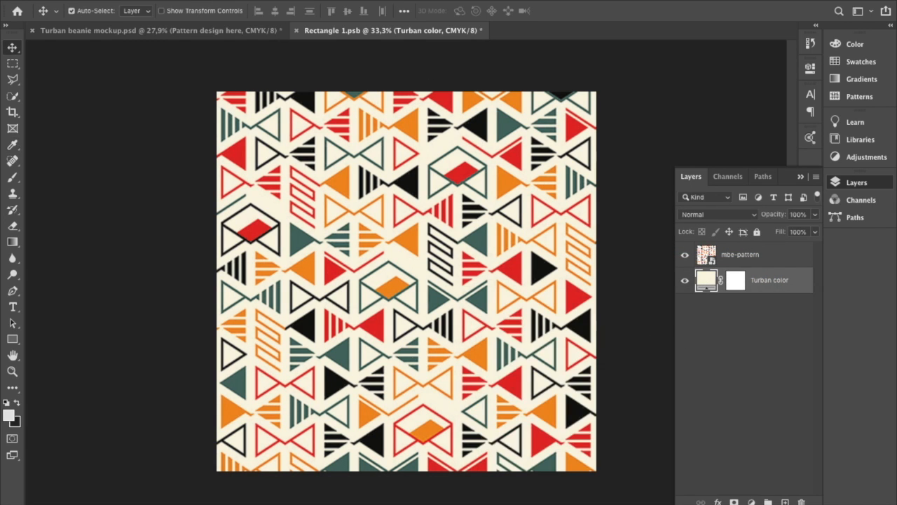
left_click(296, 30)
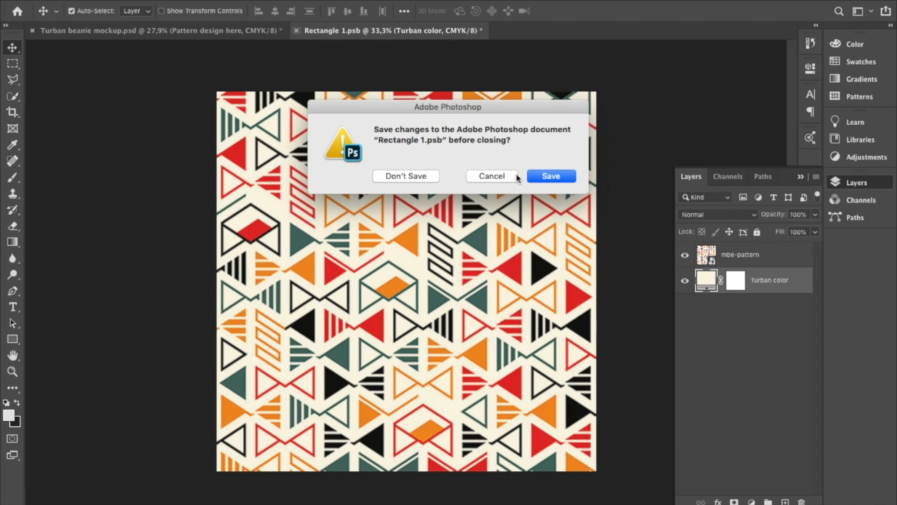
left_click(550, 175)
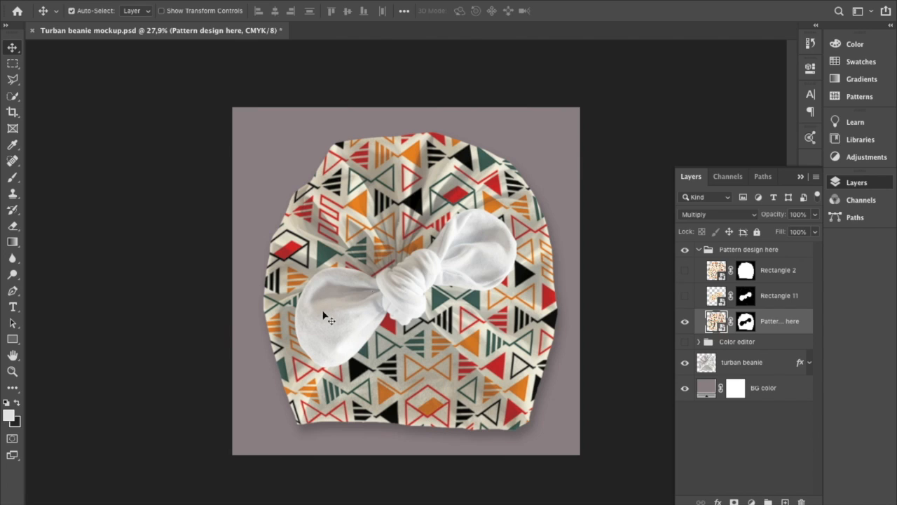
Show the Rectangle 11 layer and, inside its contents, replace the floral pattern layer with the mbe-pattern image
left_click(714, 300)
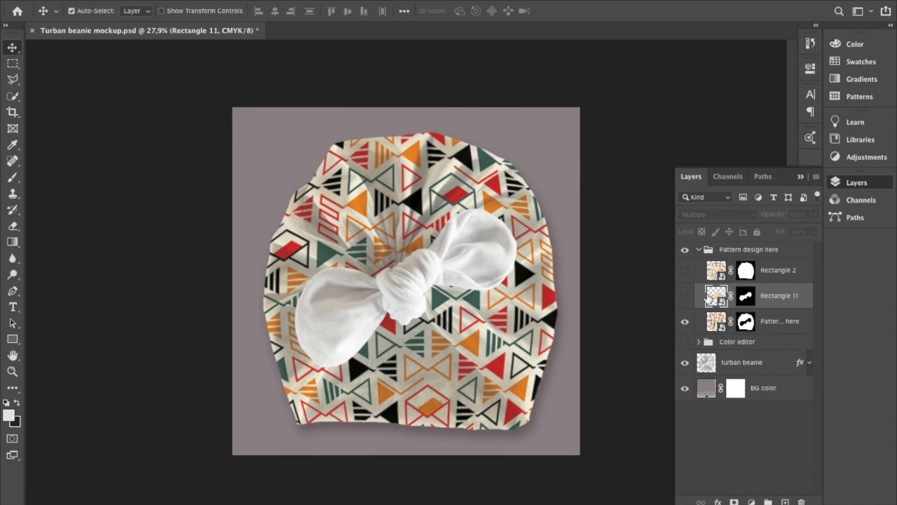
left_click(685, 298)
double_click(715, 296)
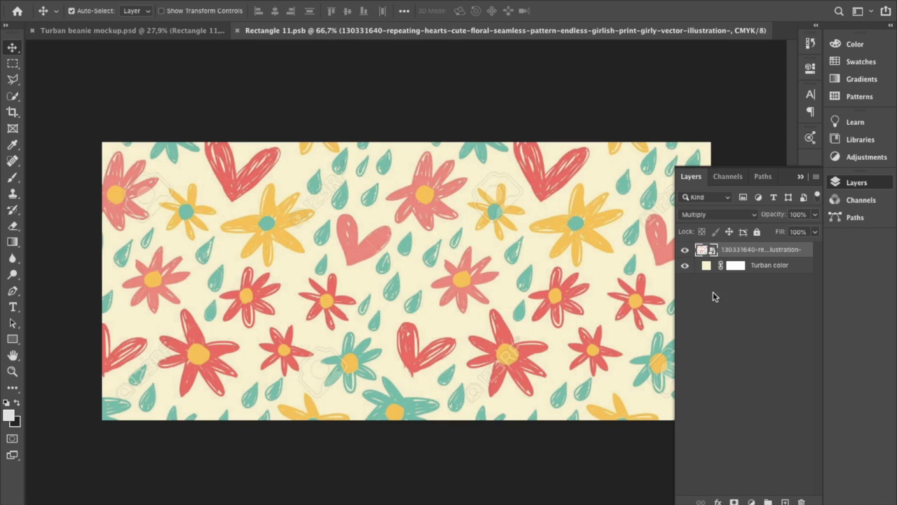
left_click_drag(755, 251, 801, 502)
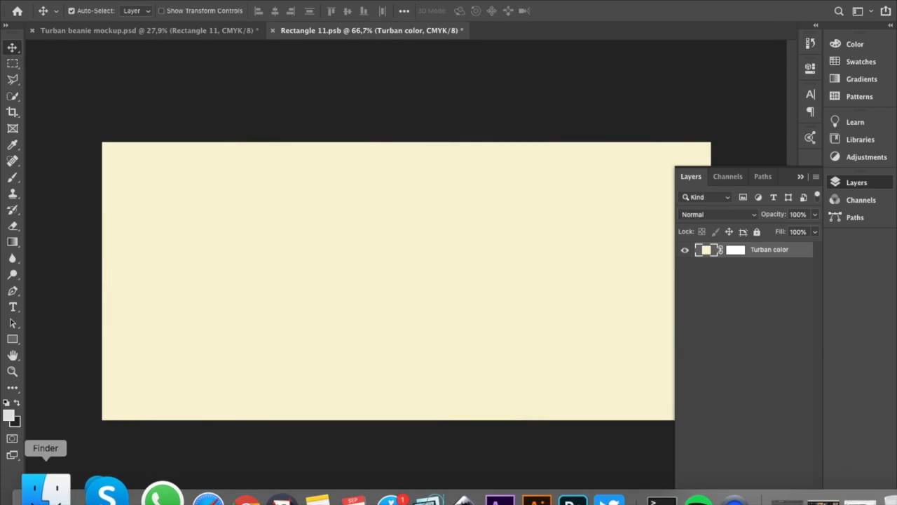
left_click(49, 488)
left_click_drag(662, 309, 398, 346)
Enlarge the placed pattern to about 64.84% to cover the Rectangle 11 canvas, and set its blend mode to Multiply
left_click_drag(407, 138, 430, 1)
left_click_drag(405, 419, 408, 467)
left_click_drag(422, 335, 421, 397)
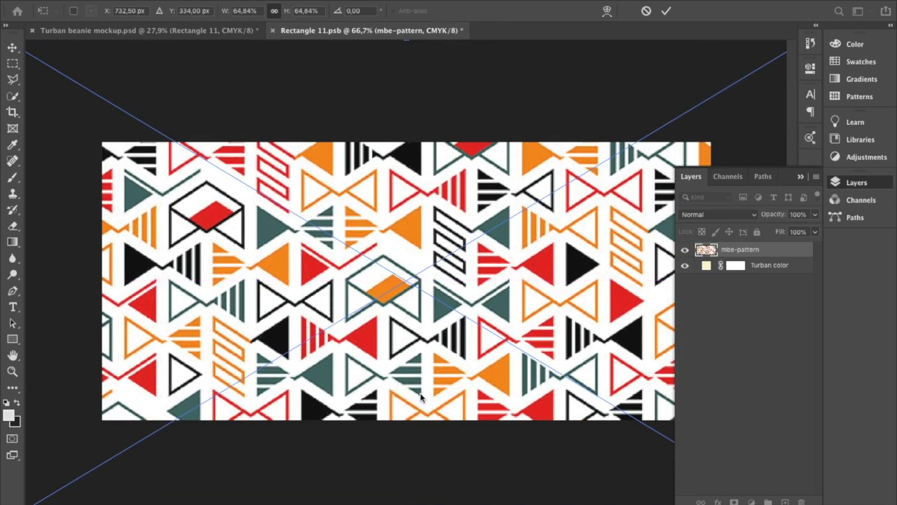
key("Return")
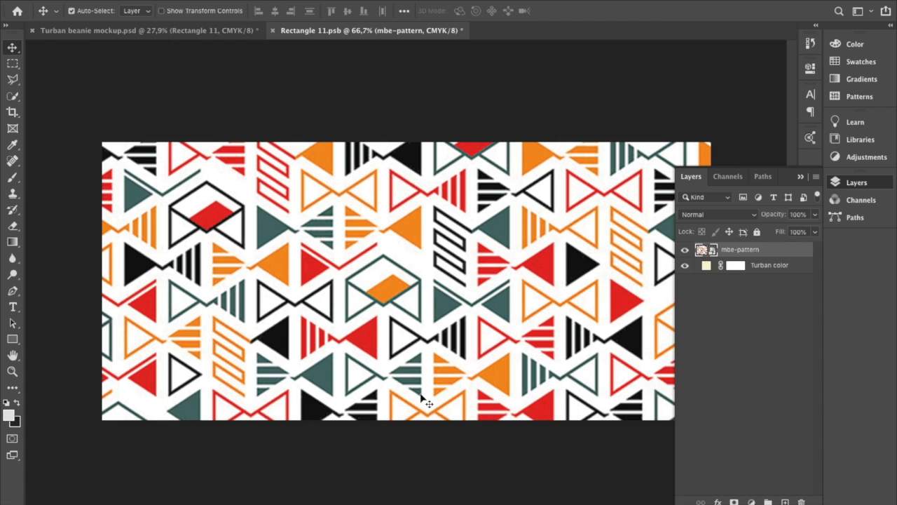
left_click(722, 215)
left_click(716, 245)
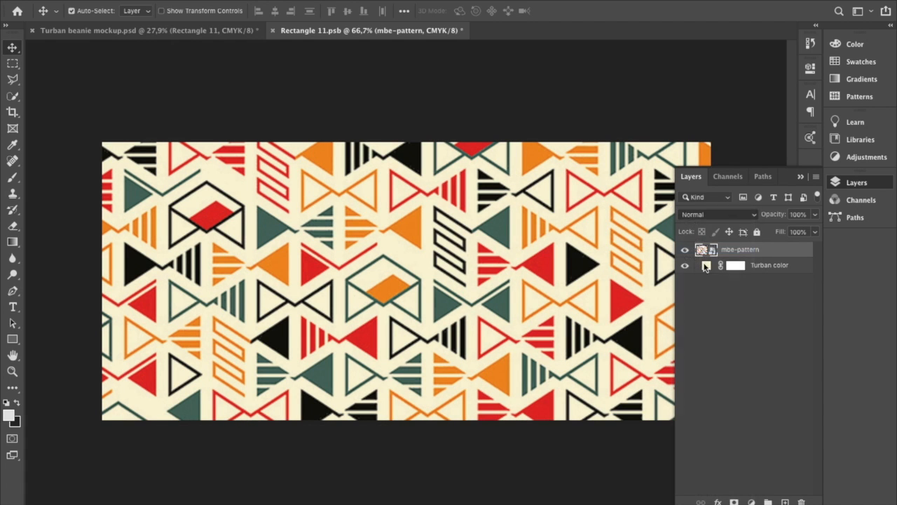
Change the Turban color fill to a paler cream, and save and close the Rectangle 11 contents
double_click(707, 265)
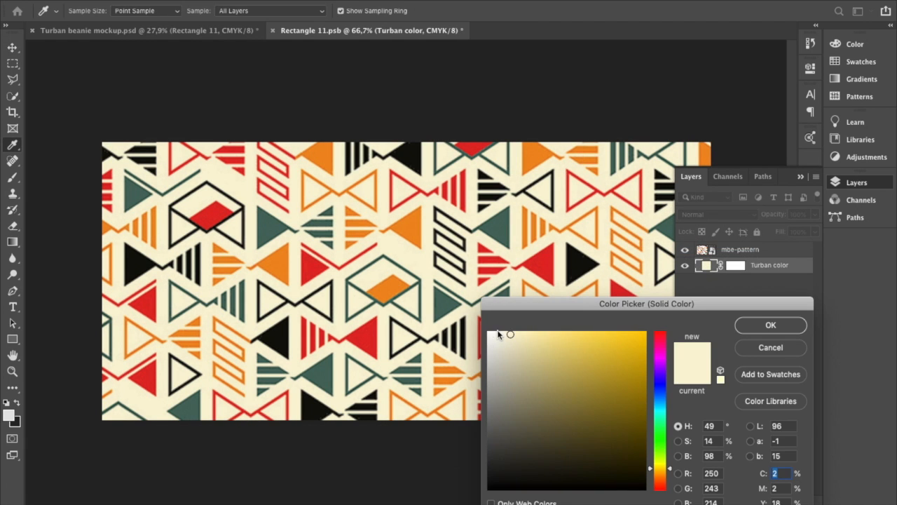
left_click(498, 334)
left_click(500, 335)
left_click(753, 330)
left_click(274, 30)
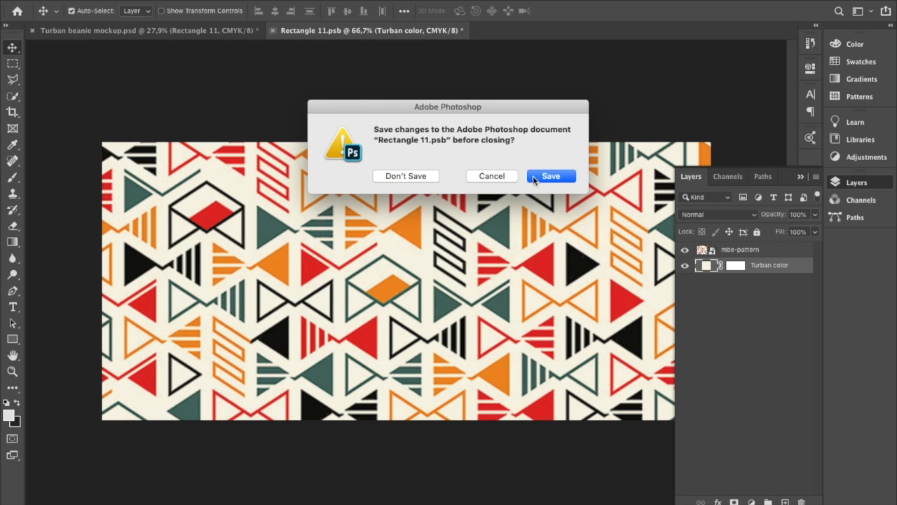
left_click(530, 178)
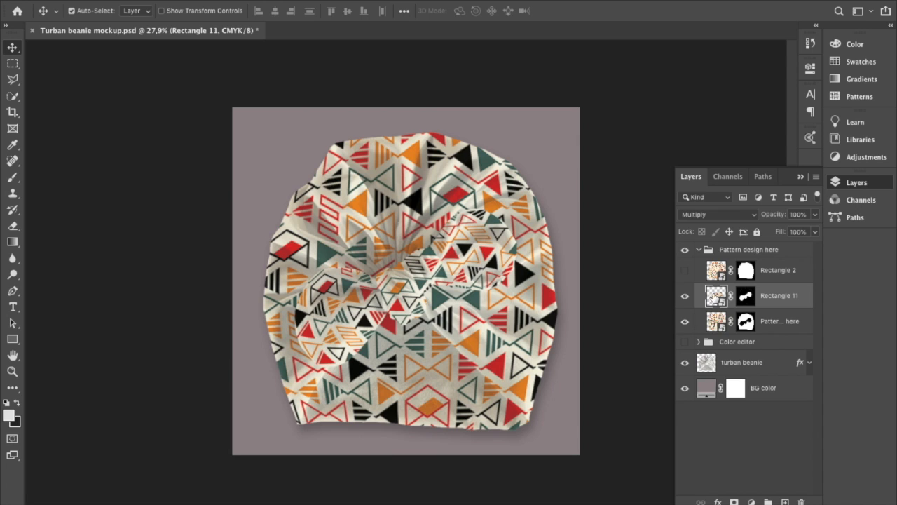
Reopen the Rectangle 11 contents, enlarge the mbe-pattern layer to about 98.21%, and save the contents
double_click(714, 296)
left_click(716, 254)
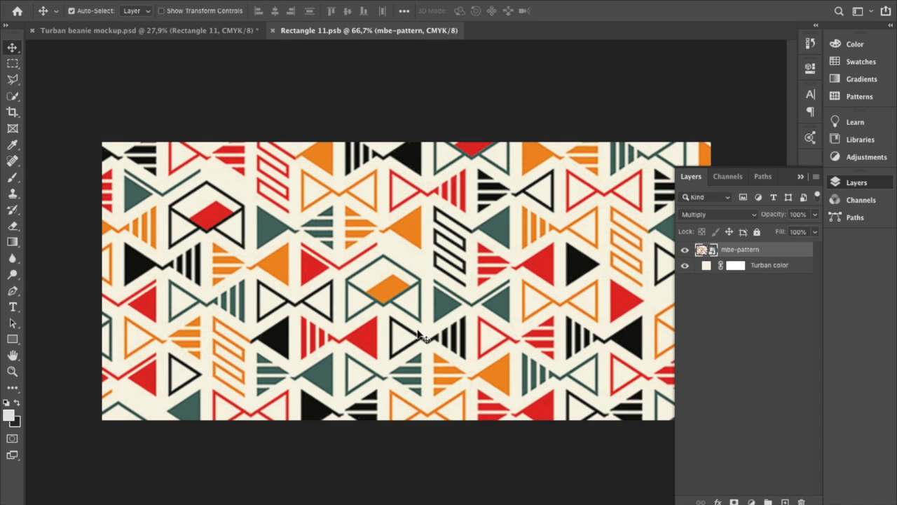
key("ctrl+minus")
key("ctrl+minus")
key("ctrl+minus")
key("ctrl+minus")
key("ctrl+t")
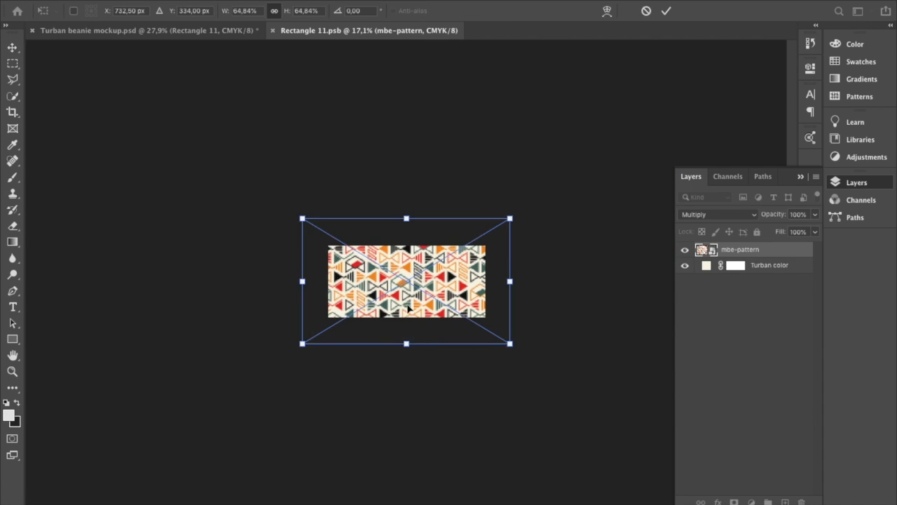
left_click_drag(408, 218, 408, 153)
left_click_drag(430, 268, 430, 302)
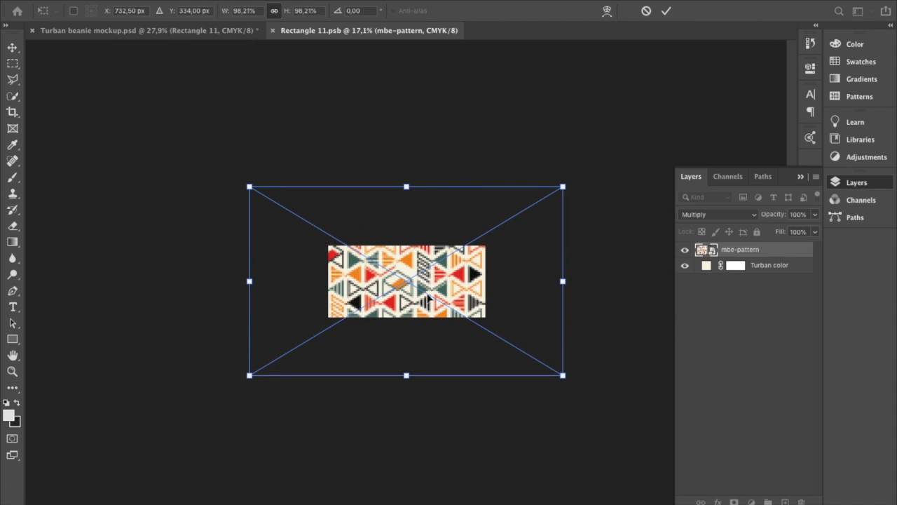
key("Return")
key("ctrl+s")
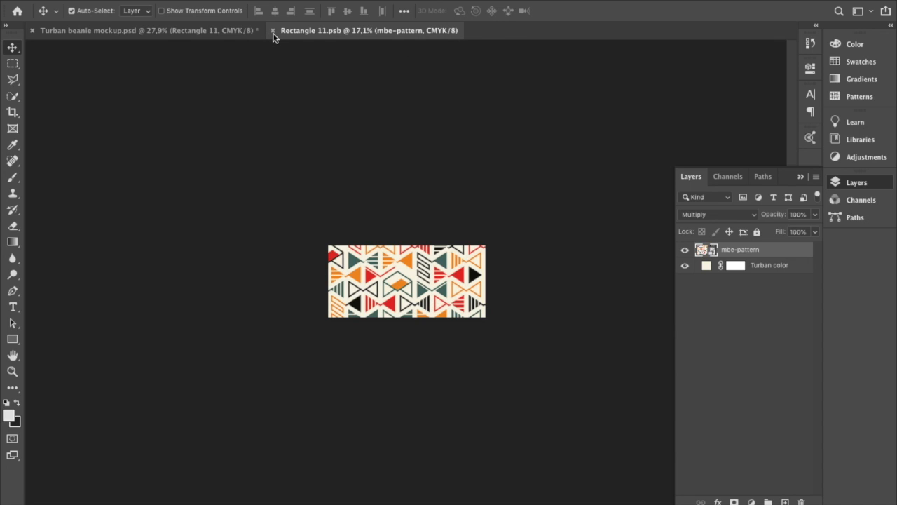
Return to the turban beanie mockup document and examine the bow's pattern up close, collapsing the Pattern design here group
left_click(232, 33)
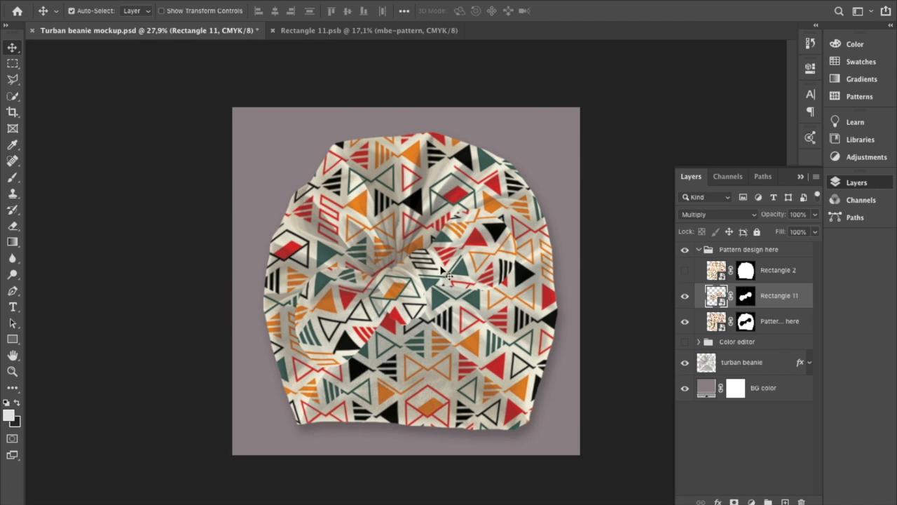
scroll(413, 282, "up", 5)
scroll(413, 281, "up", 1)
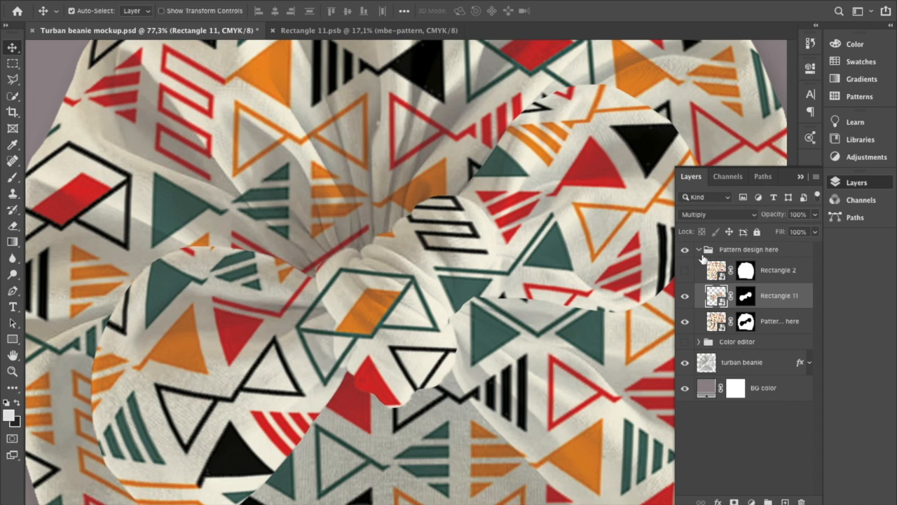
left_click(698, 250)
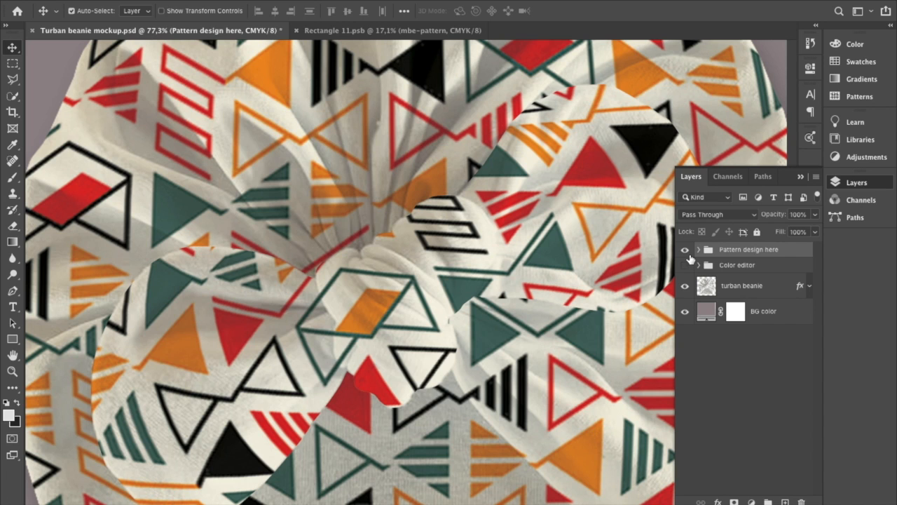
scroll(491, 279, "down", 5)
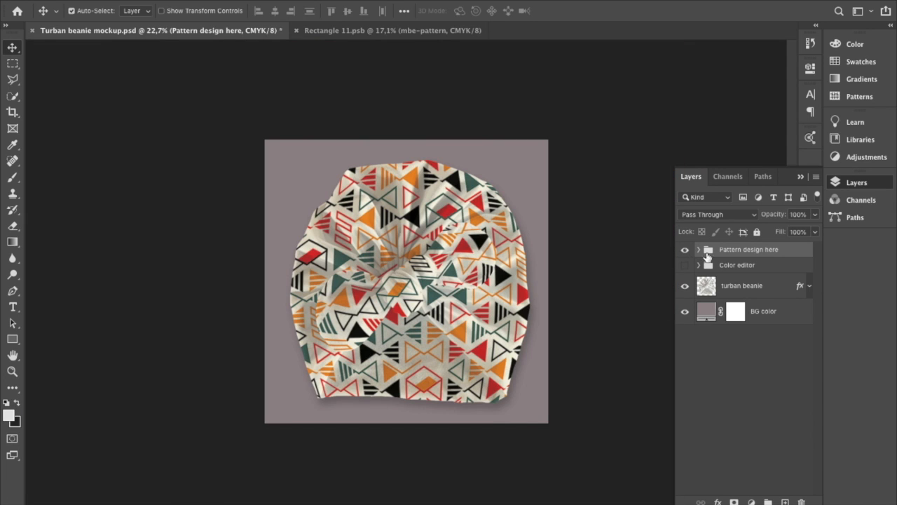
Hide the Rectangle 11 bow pattern within the Pattern design here group, keeping the group itself visible
left_click(684, 251)
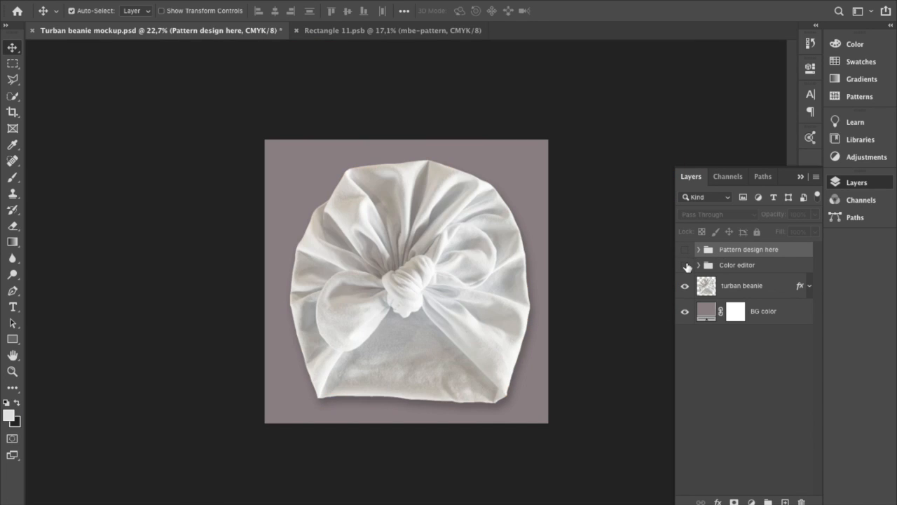
left_click(686, 265)
left_click(698, 249)
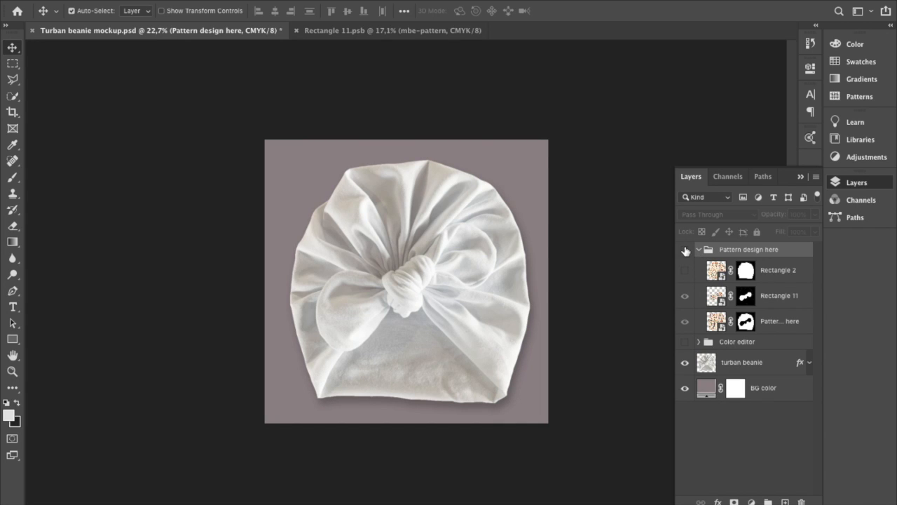
left_click(684, 250)
left_click(685, 270)
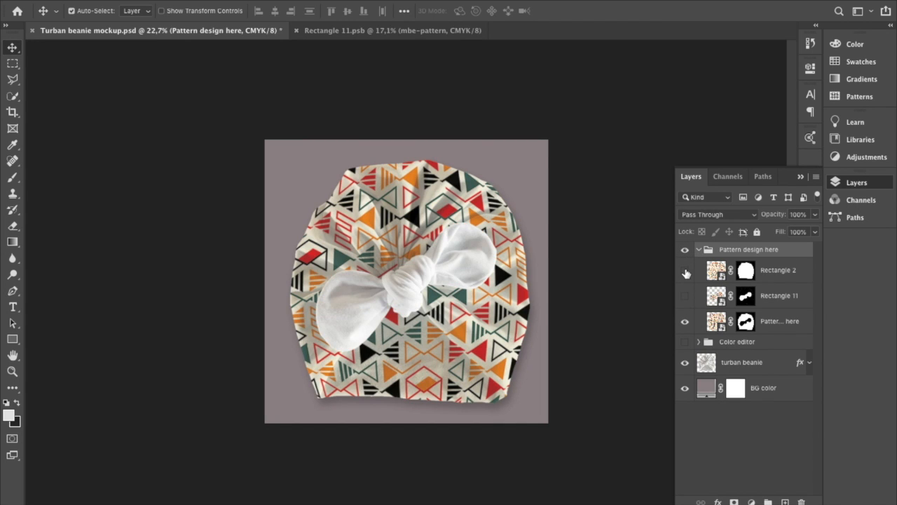
left_click(699, 249)
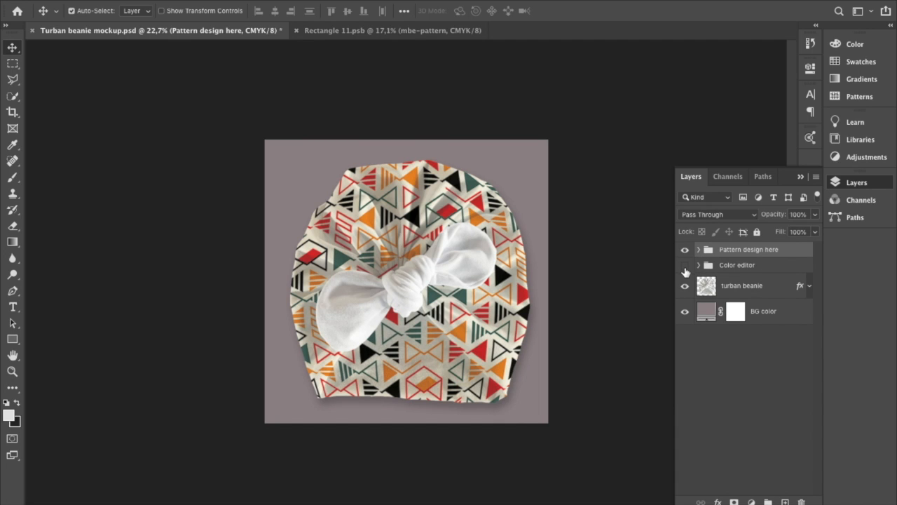
Show the Color editor group with Color Fill 1 hidden and Color Fill 3 visible, and open Color Fill 3's colour for editing
left_click(685, 264)
left_click(697, 267)
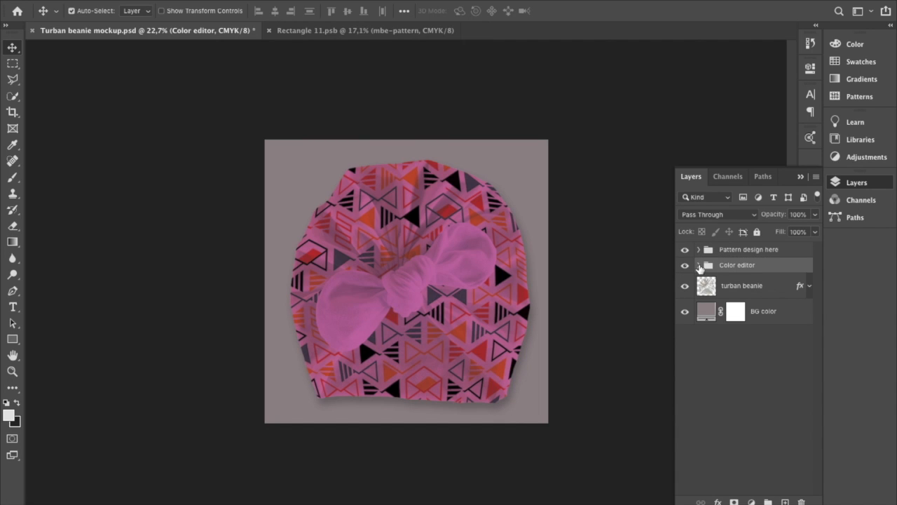
left_click(698, 265)
left_click(684, 338)
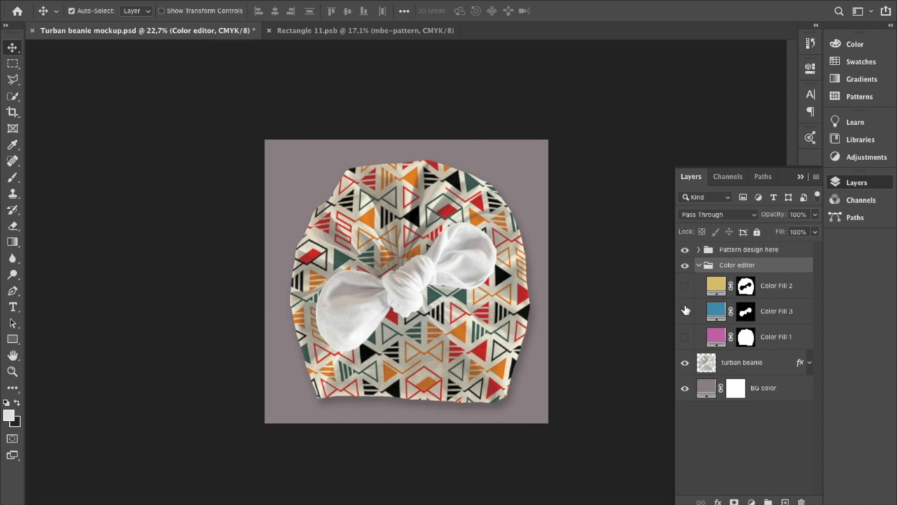
left_click(685, 311)
double_click(718, 309)
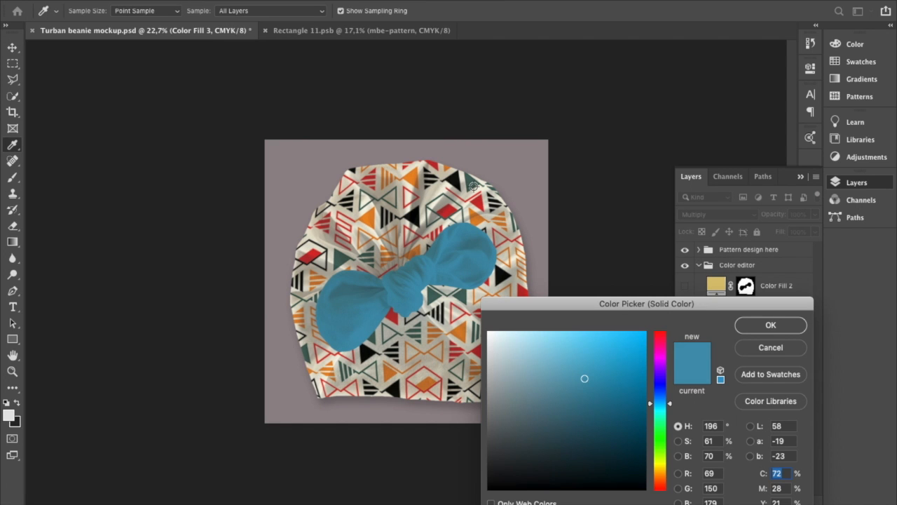